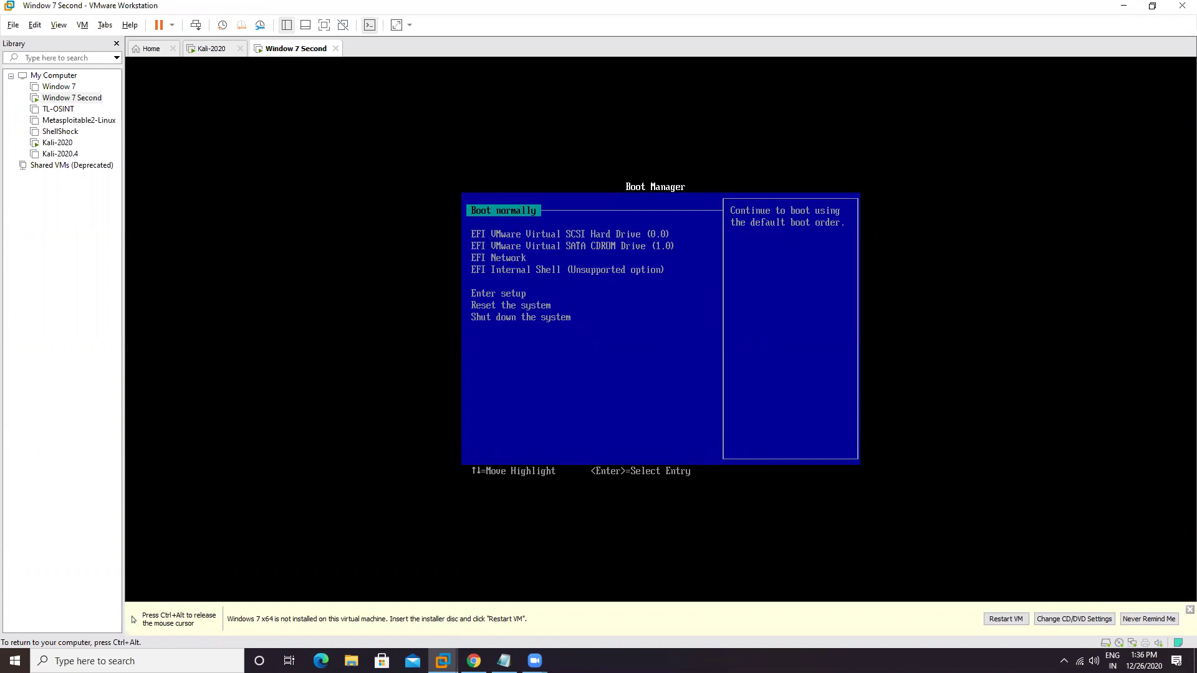
Boot the virtual machine from the EFI VMware Virtual SATA CDROM Drive and dismiss the notice about the missing Windows 7 x64 installation
key("Down")
key("Down")
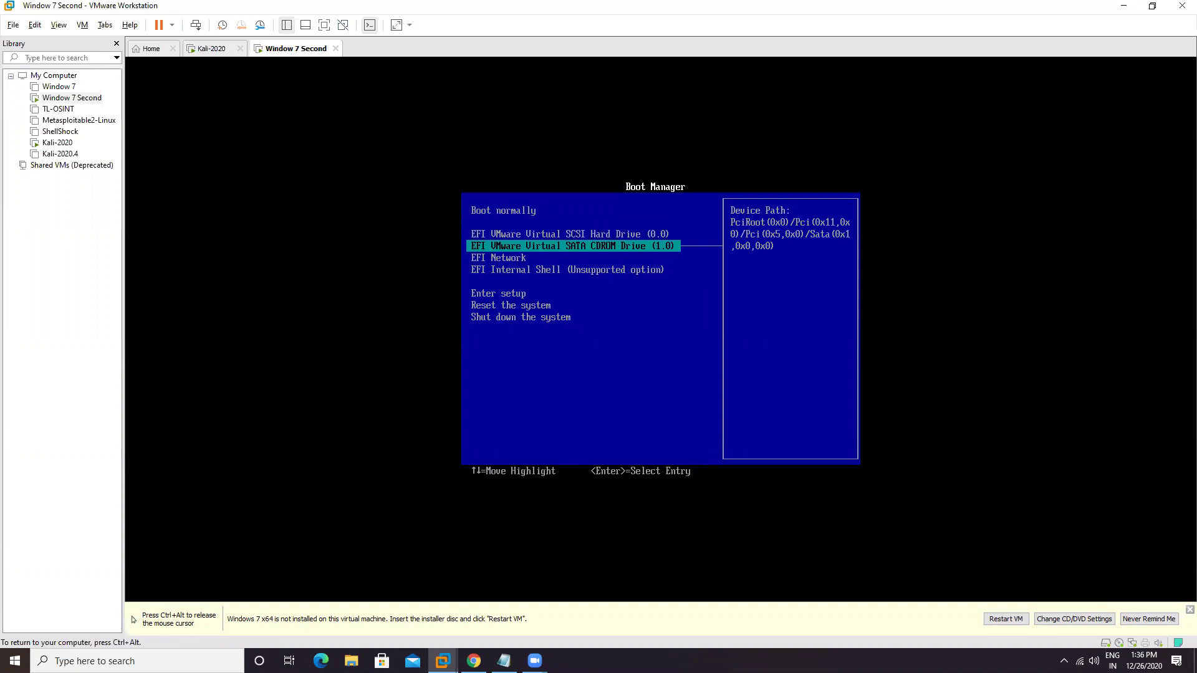
key("Return")
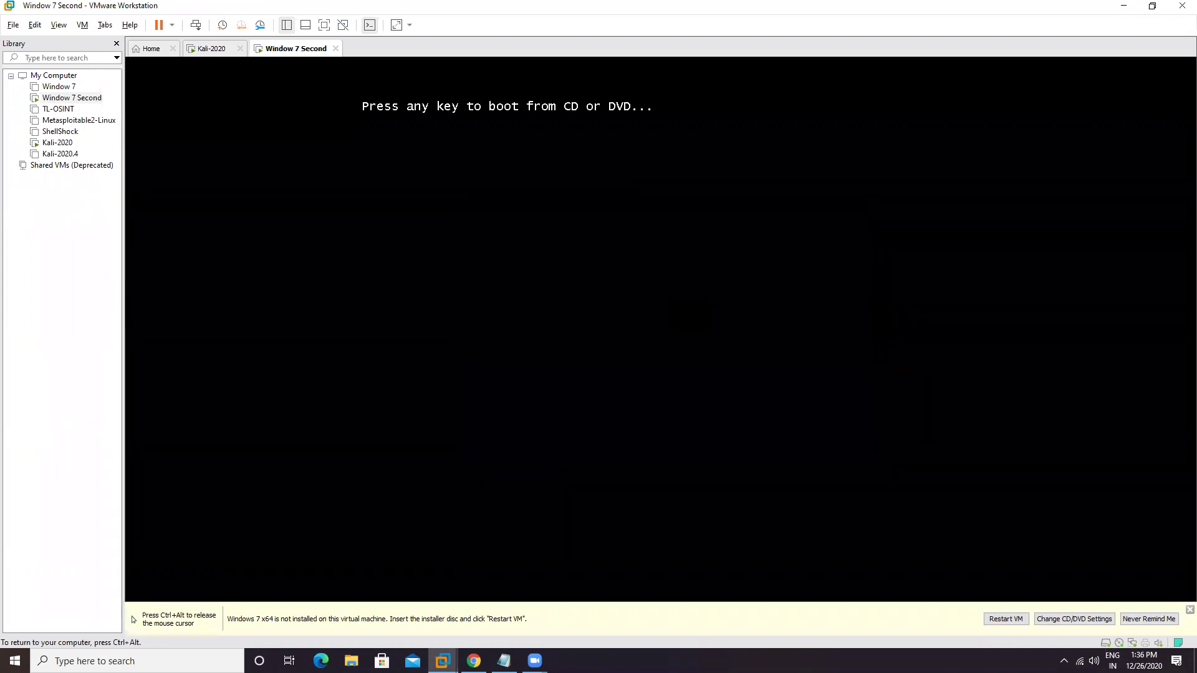
key("Return")
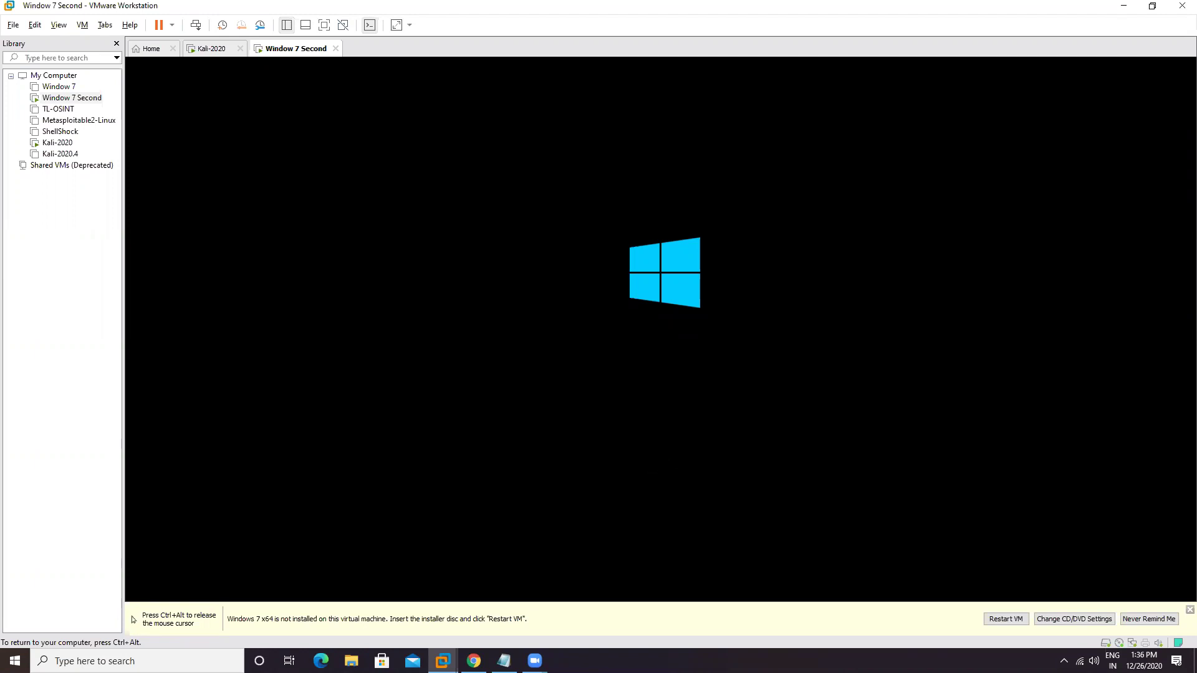
key("ctrl+alt")
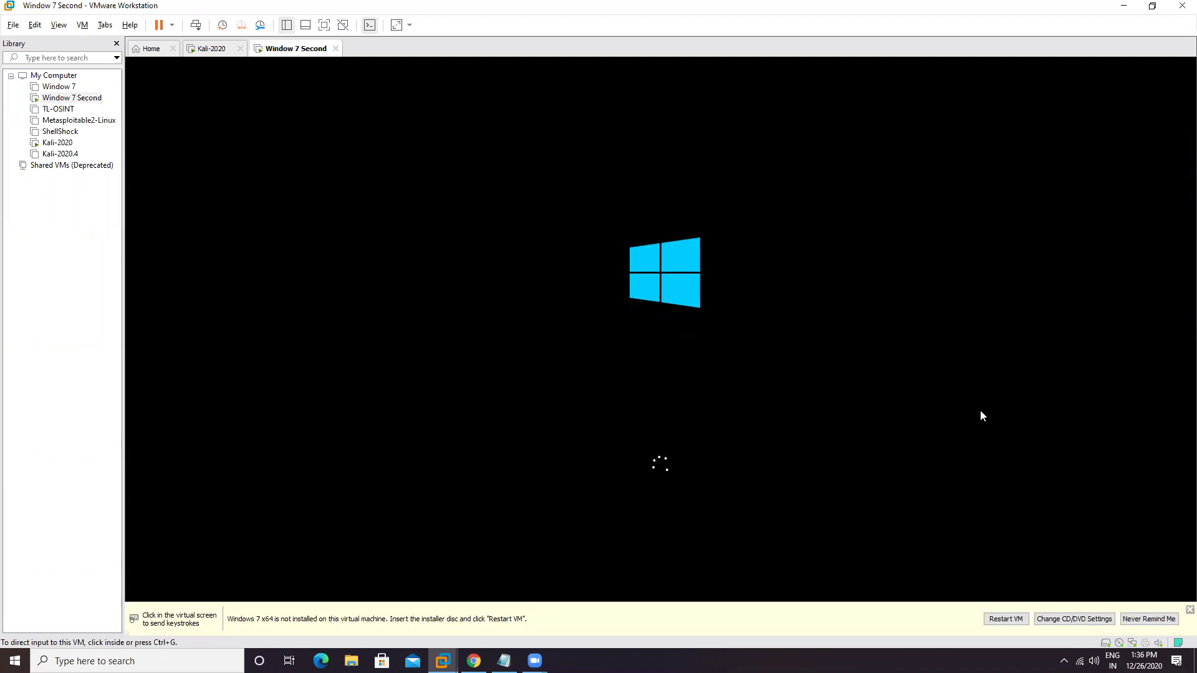
left_click(1190, 610)
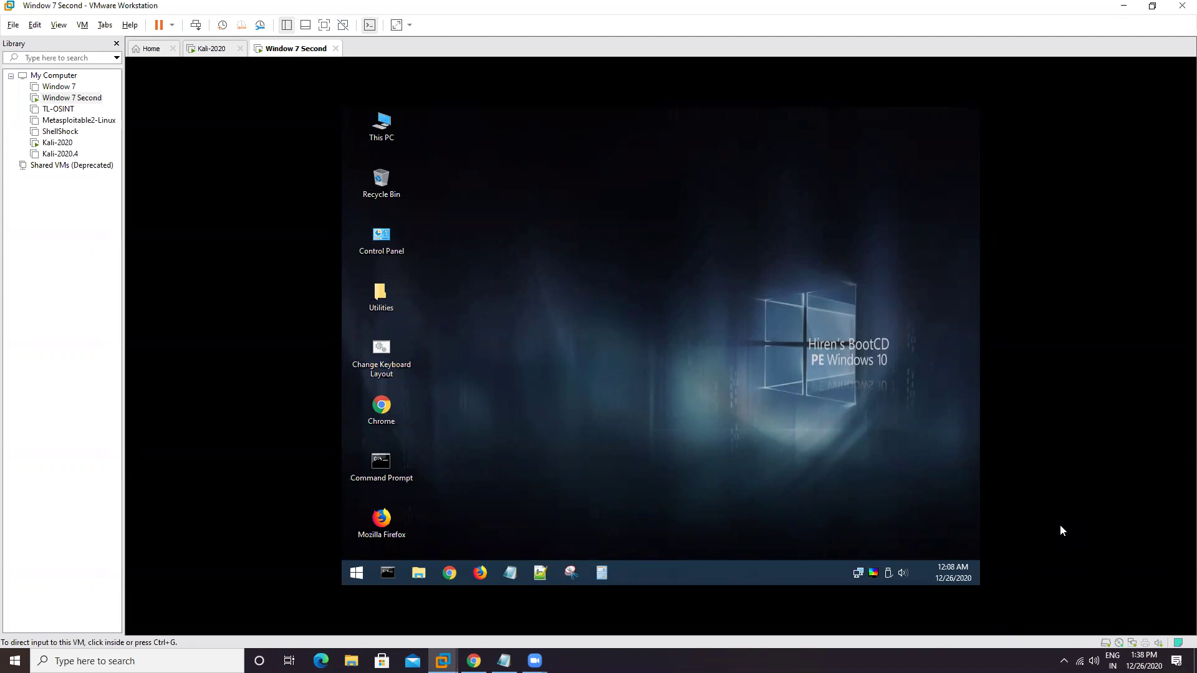
Browse Local Disk (D:) in File Explorer to the Downloads folder of the Craw-Security user profile
left_click(421, 578)
left_click(421, 577)
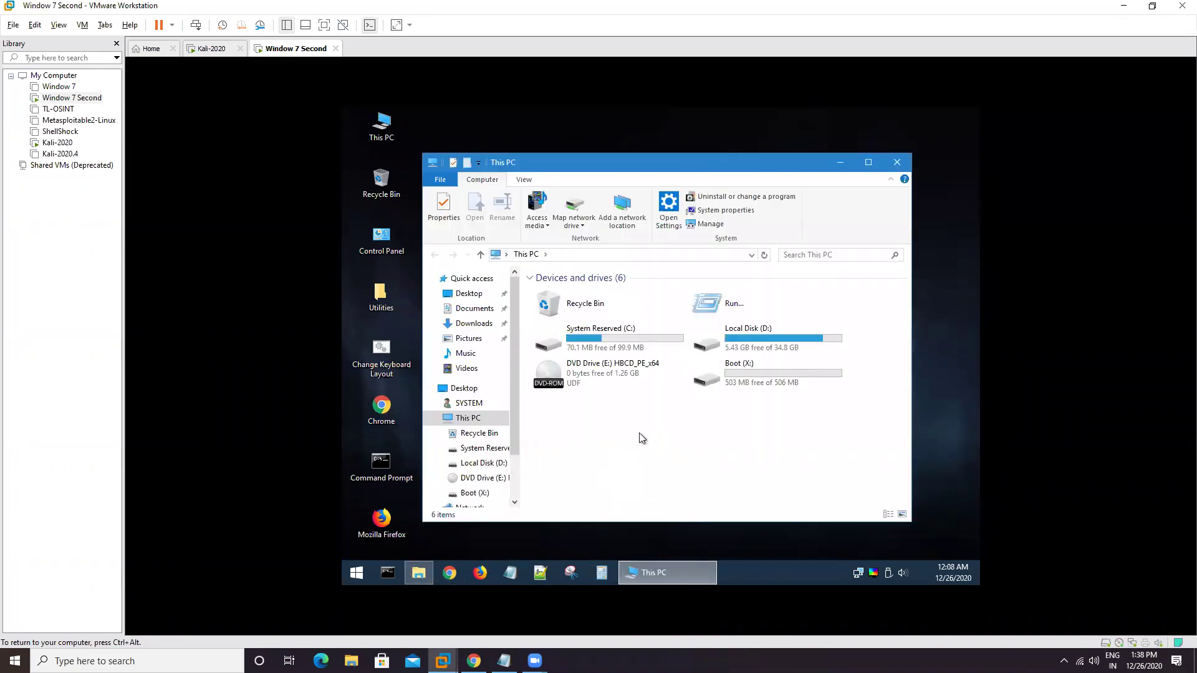
double_click(805, 343)
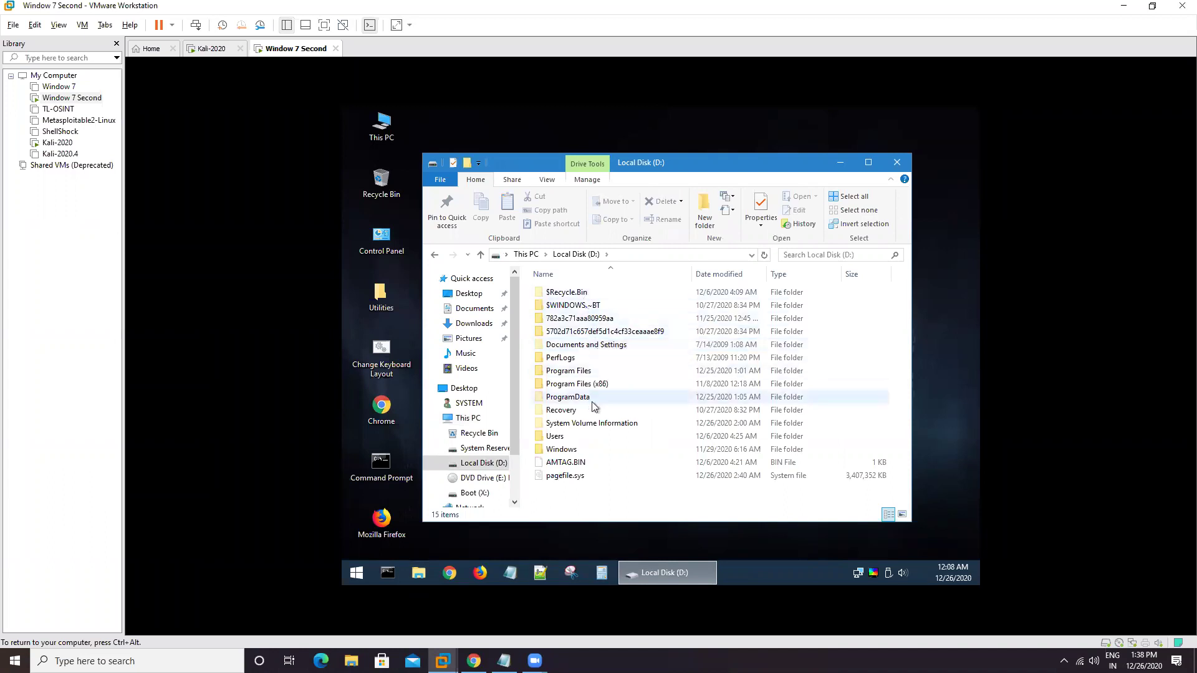
double_click(582, 439)
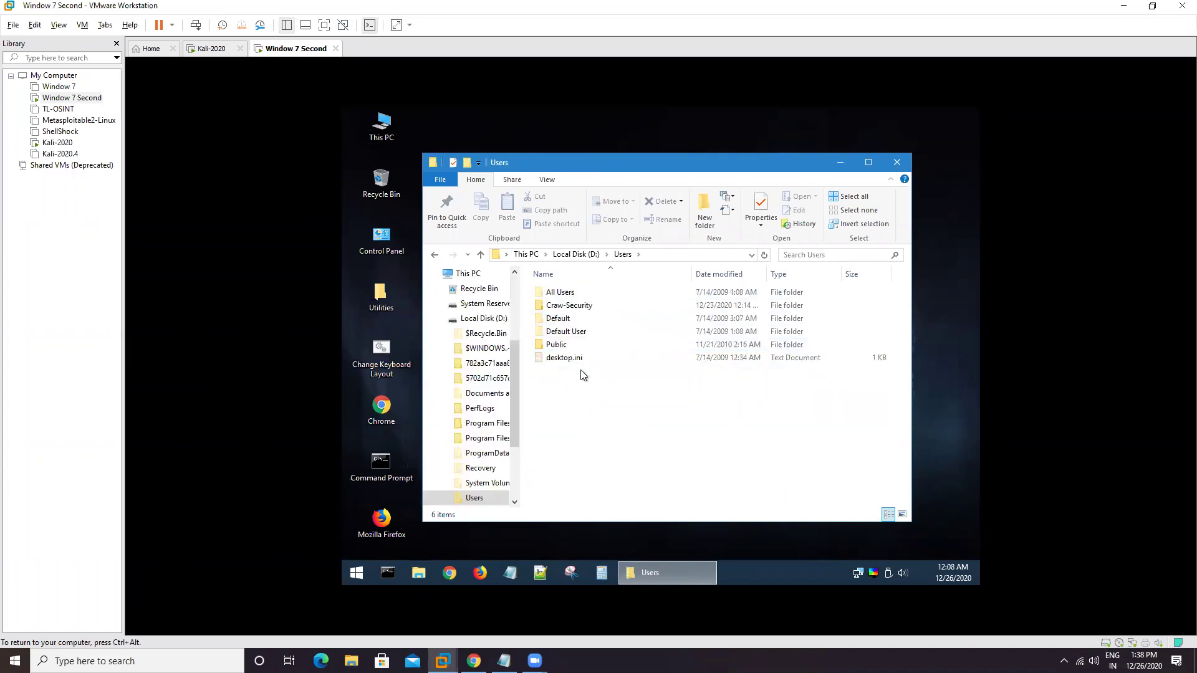
mouse_move(600, 310)
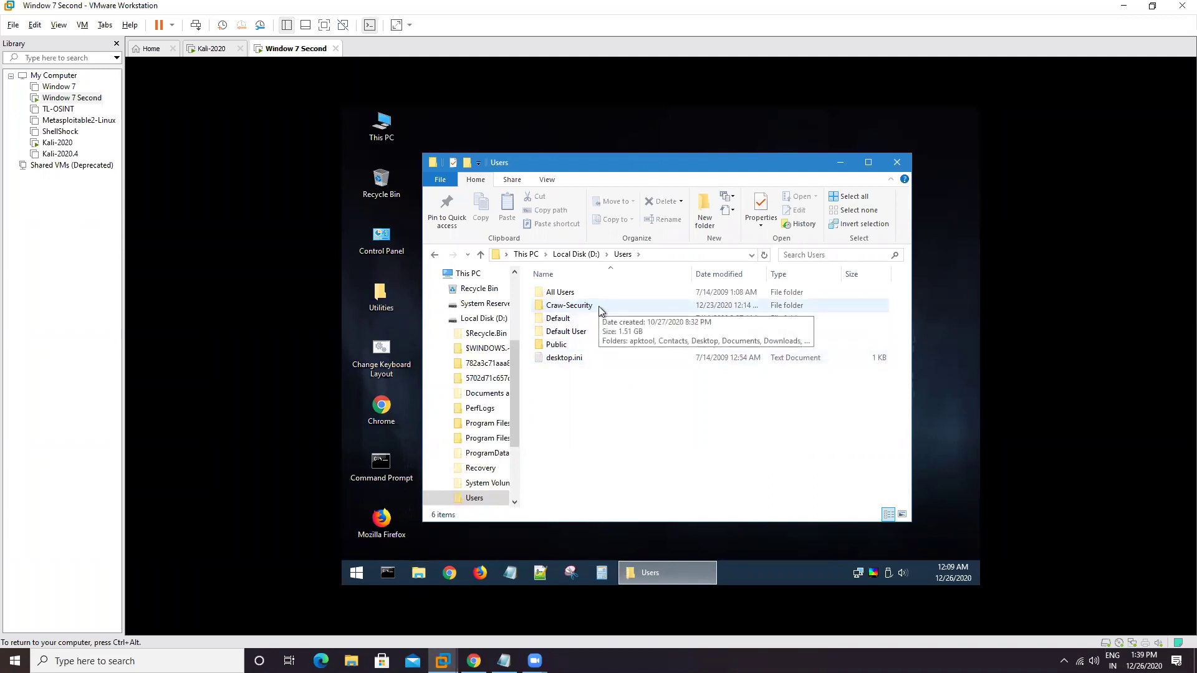
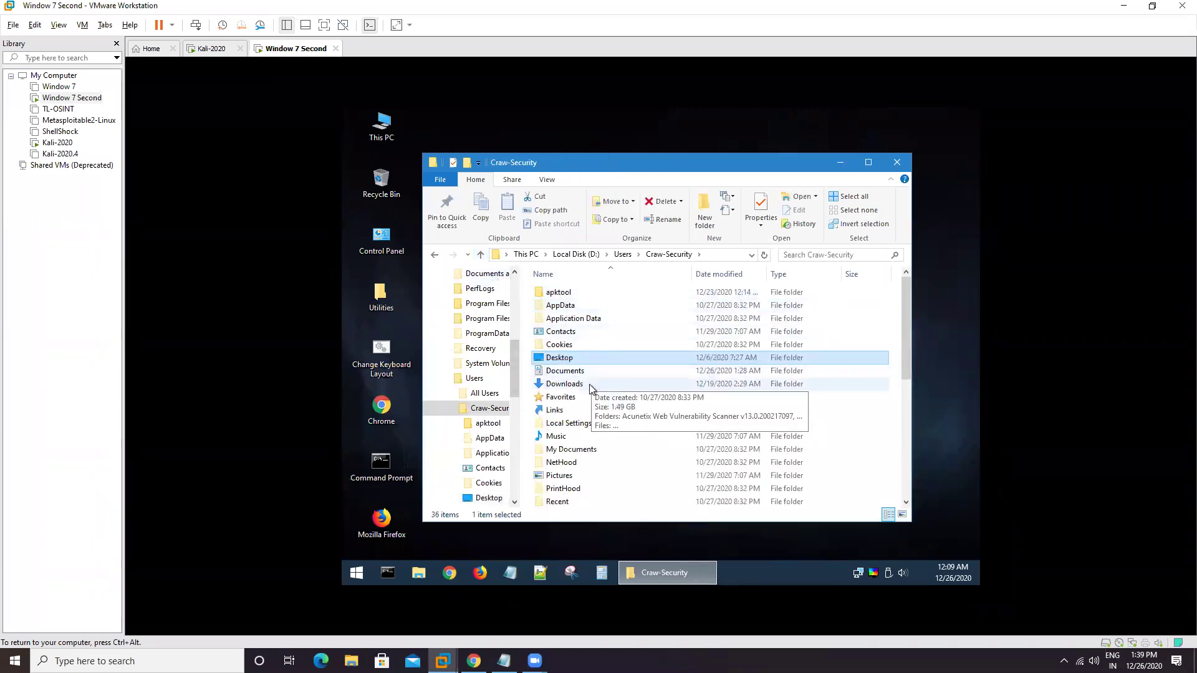
left_click(592, 386)
double_click(602, 382)
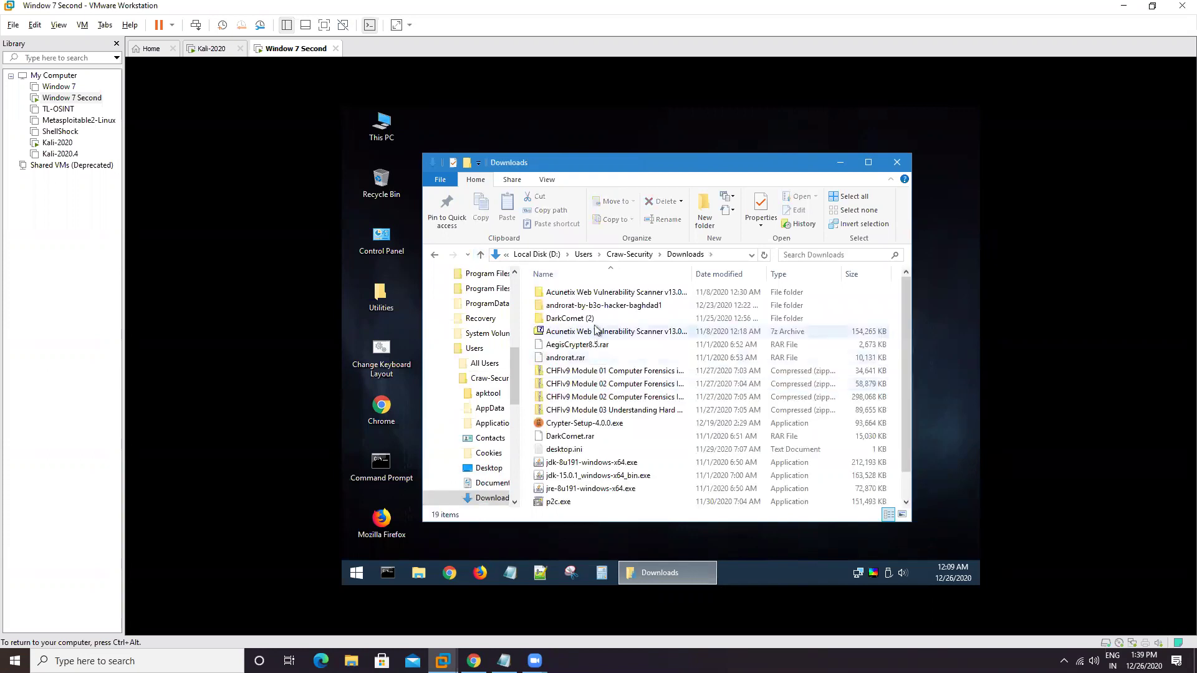
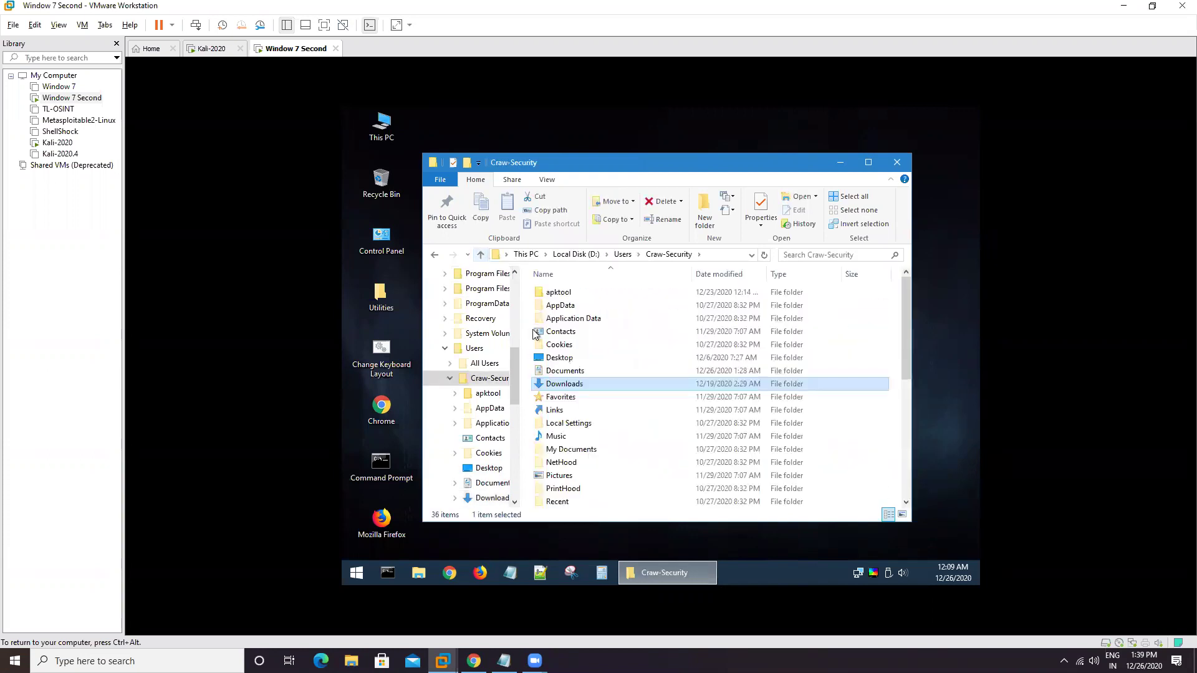
Inspect the love folder in Craw-Security's Documents, return to Documents and close the File Explorer window
double_click(600, 372)
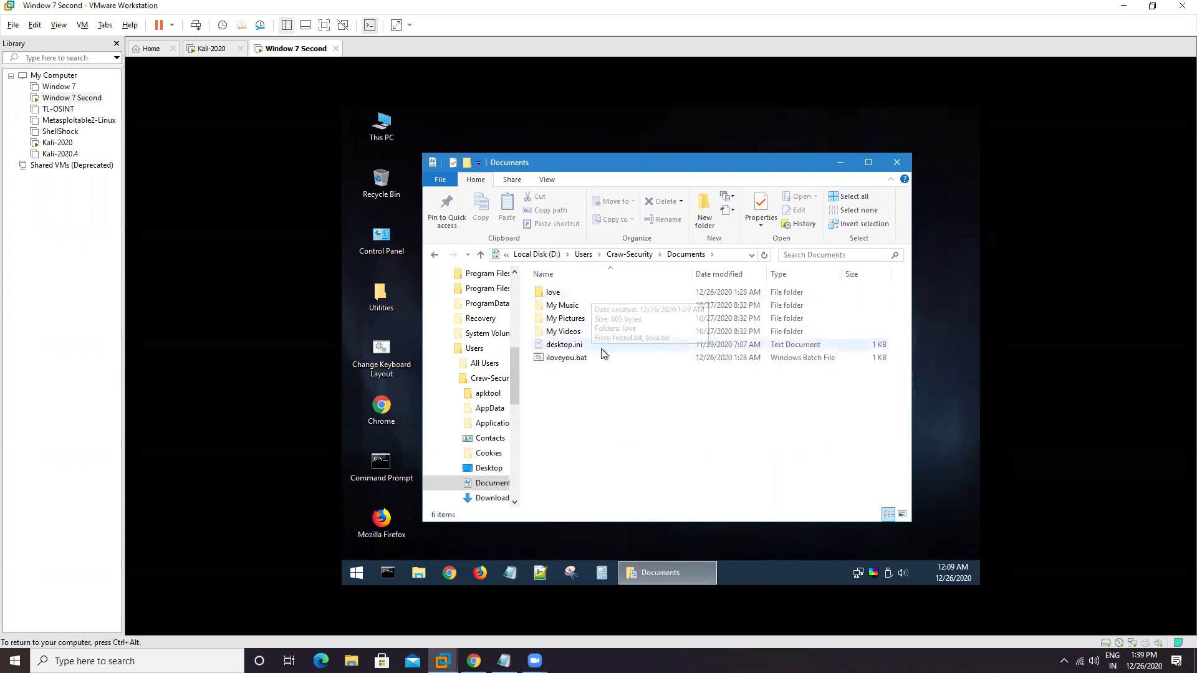
left_click(589, 291)
double_click(589, 291)
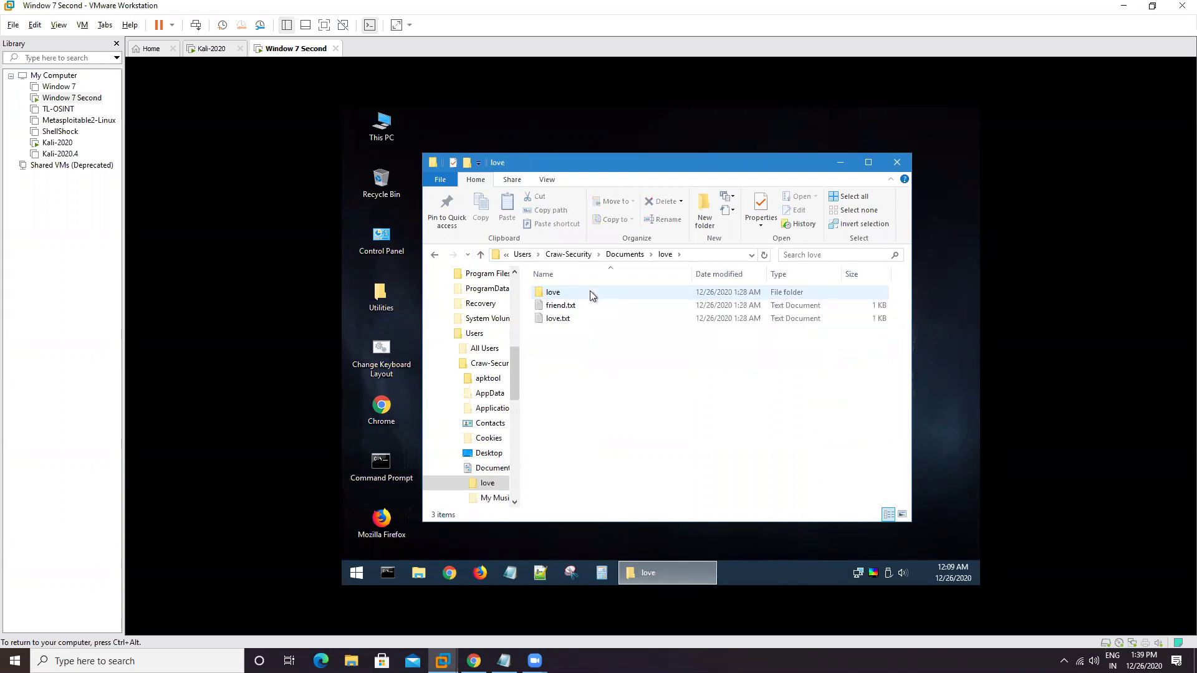
left_click(487, 256)
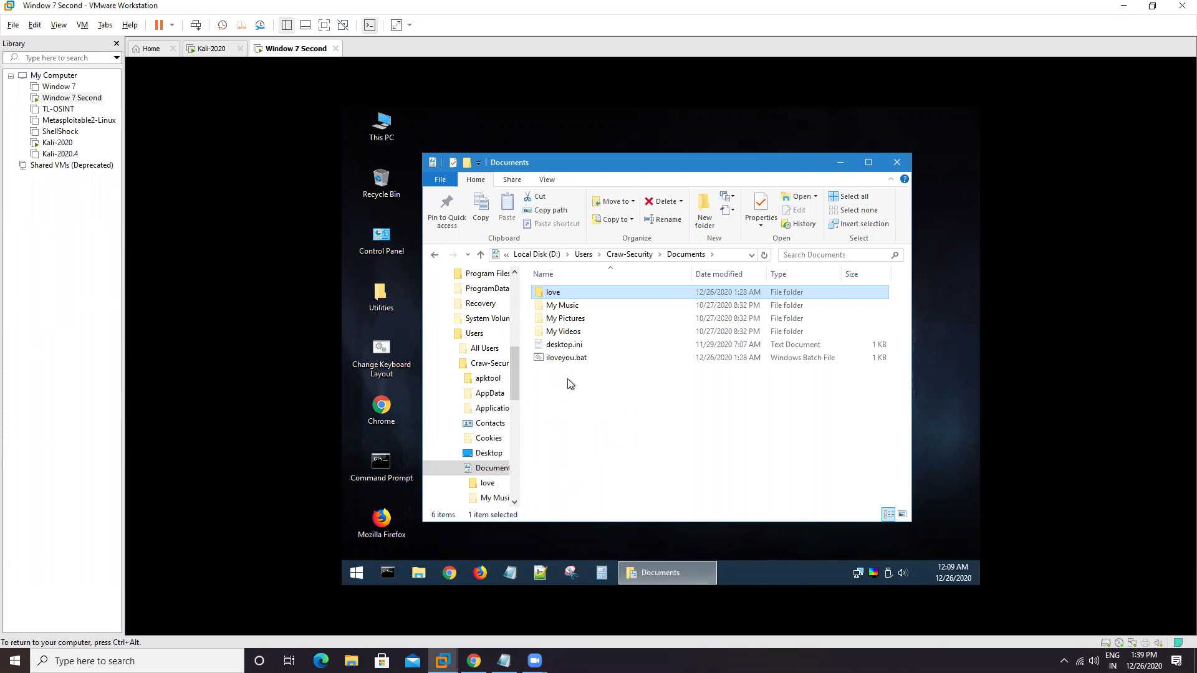
left_click(897, 162)
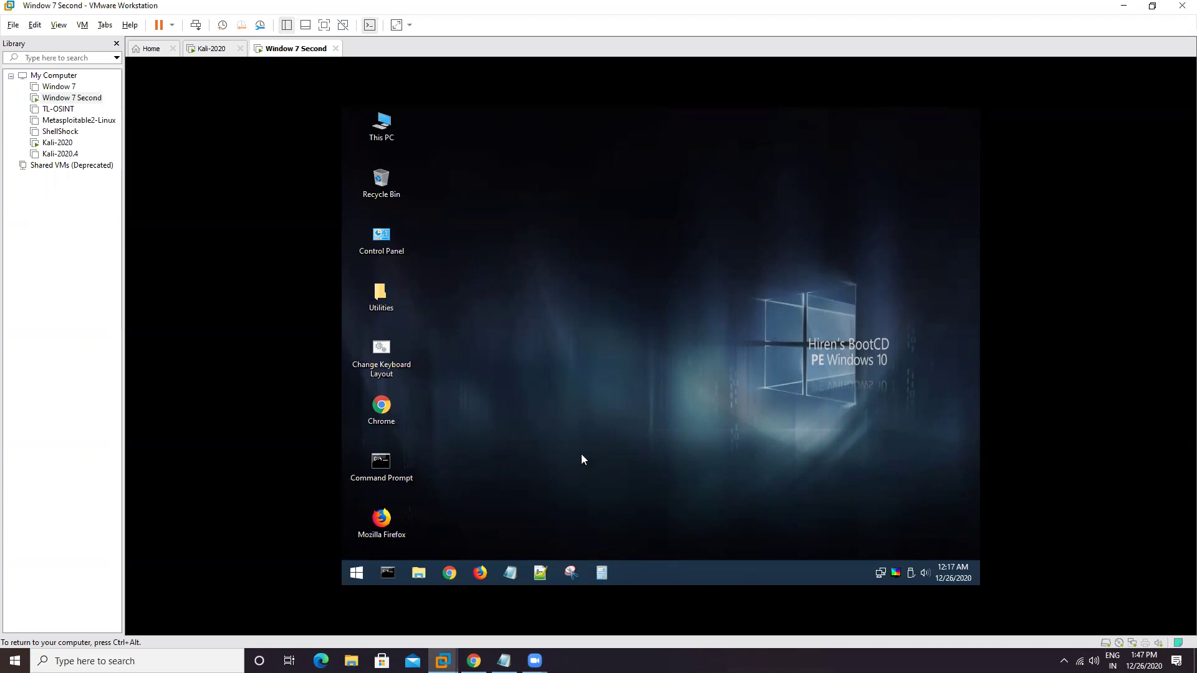
Browse Local Disk (D:) to Program Files (x86) in a new File Explorer window and look inside Common Files
left_click(423, 580)
left_click(744, 349)
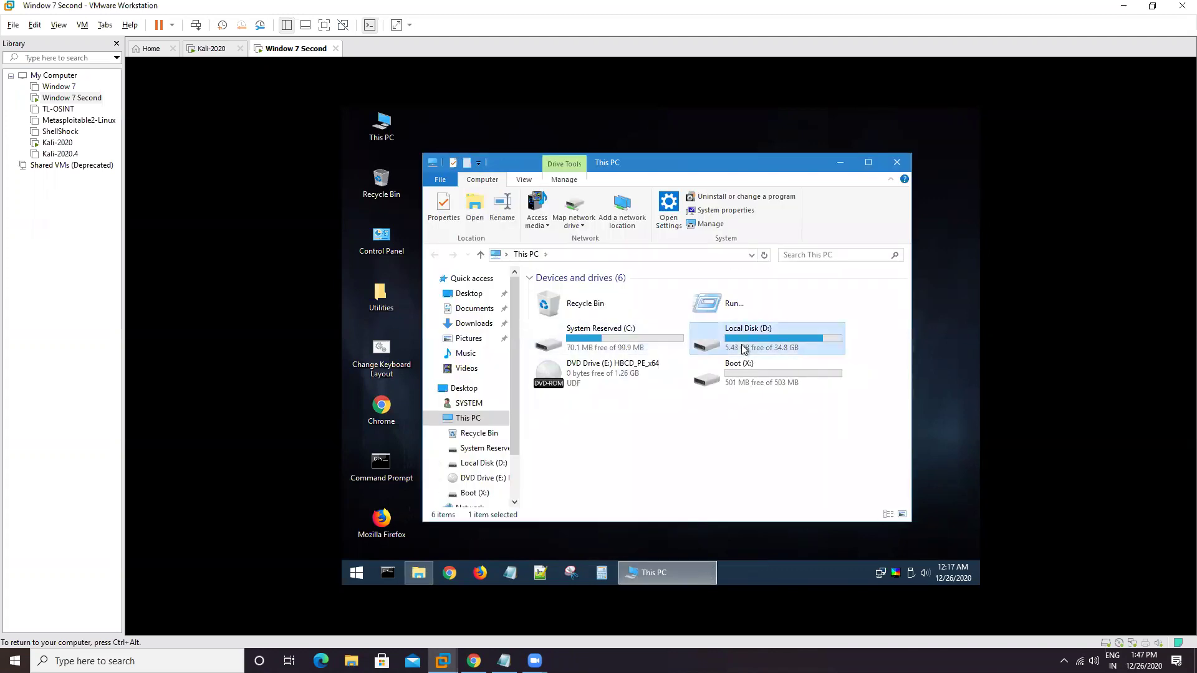
double_click(744, 349)
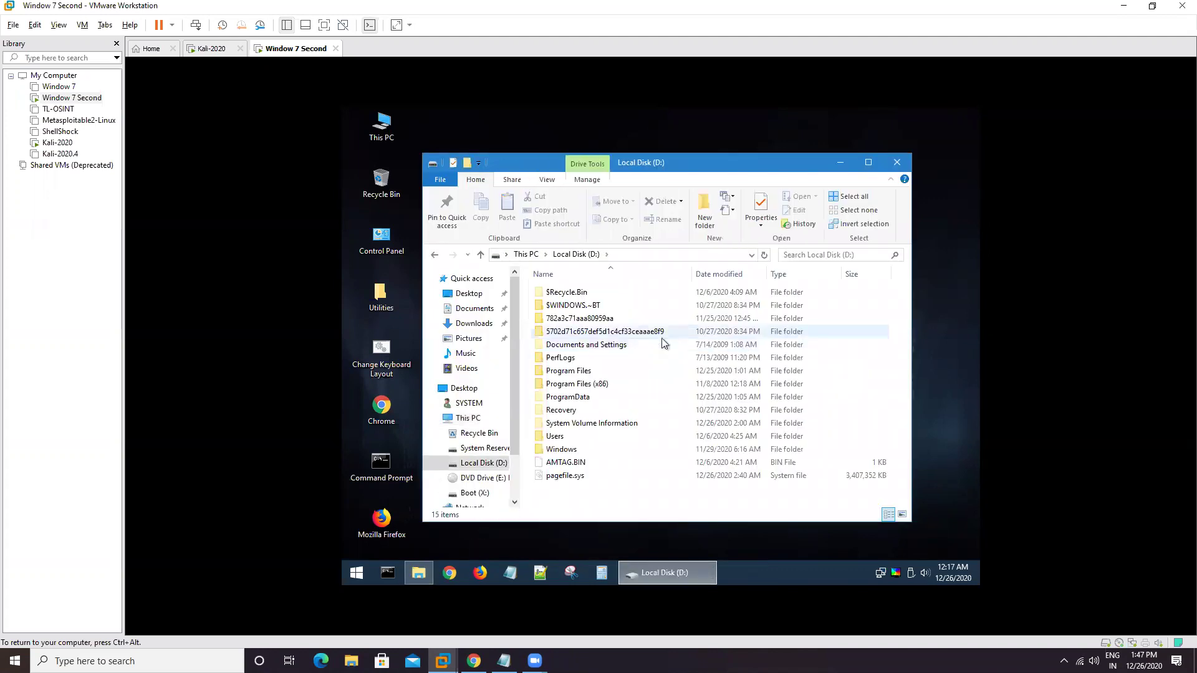
double_click(600, 385)
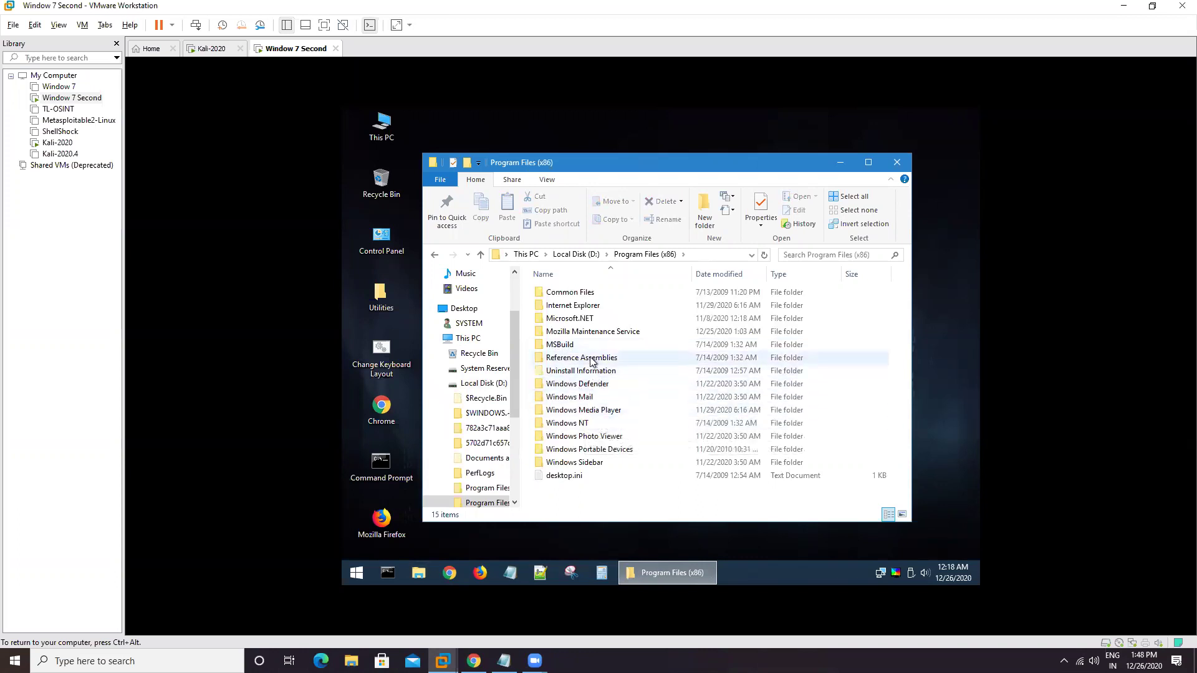
double_click(589, 293)
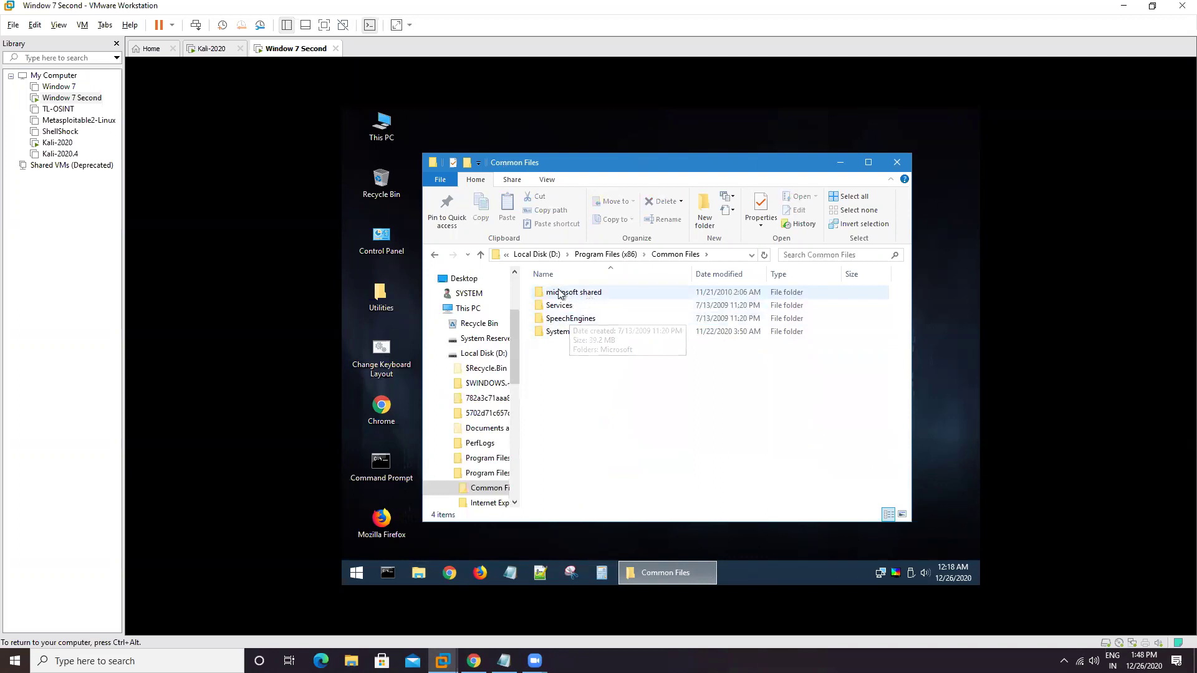
left_click(436, 254)
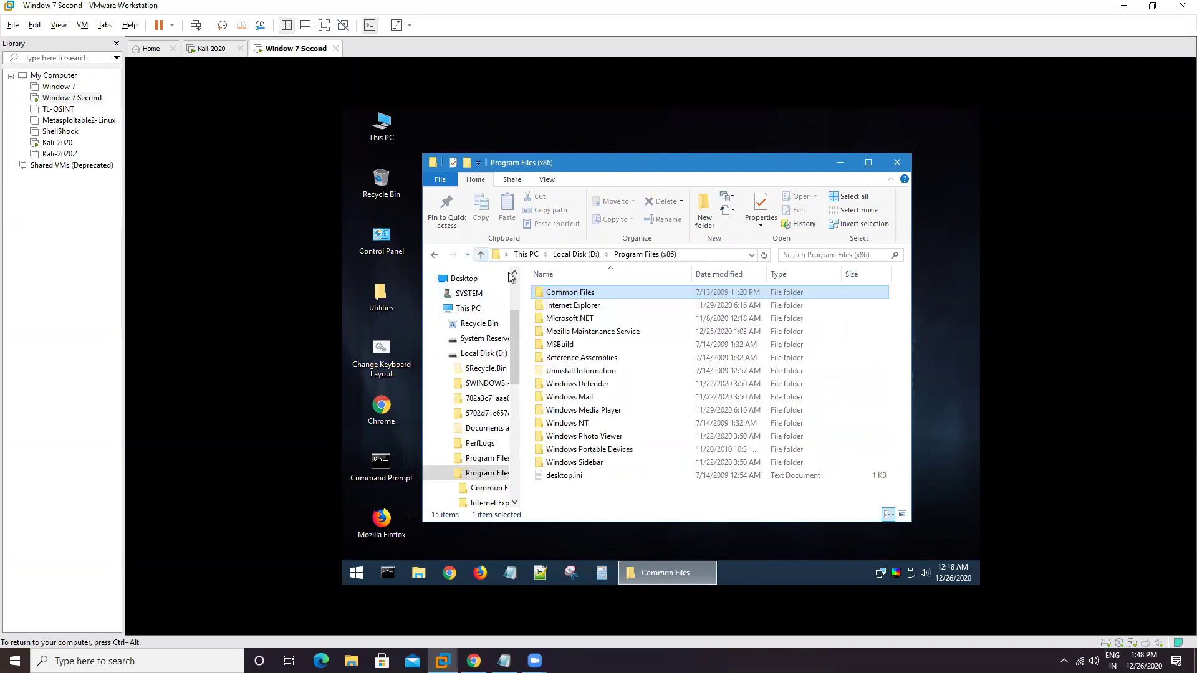
Look inside the Mozilla Maintenance Service and Windows NT folders, returning to Program Files (x86) after each
left_click(582, 333)
double_click(581, 334)
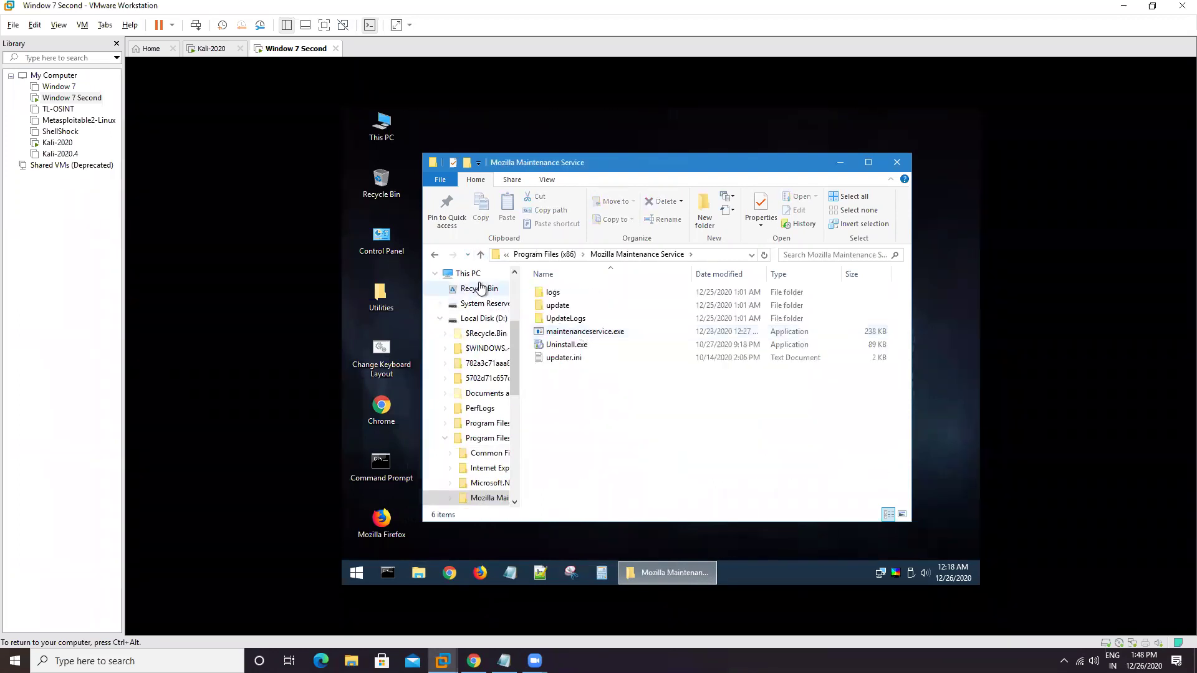
left_click(480, 254)
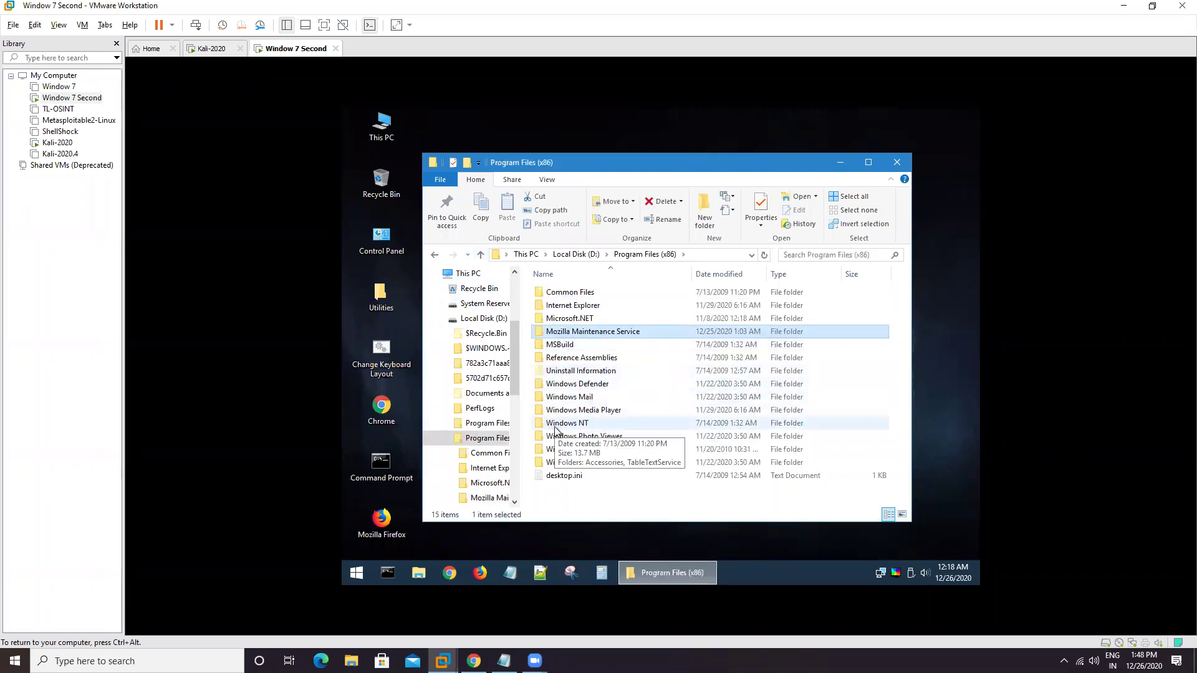
double_click(555, 426)
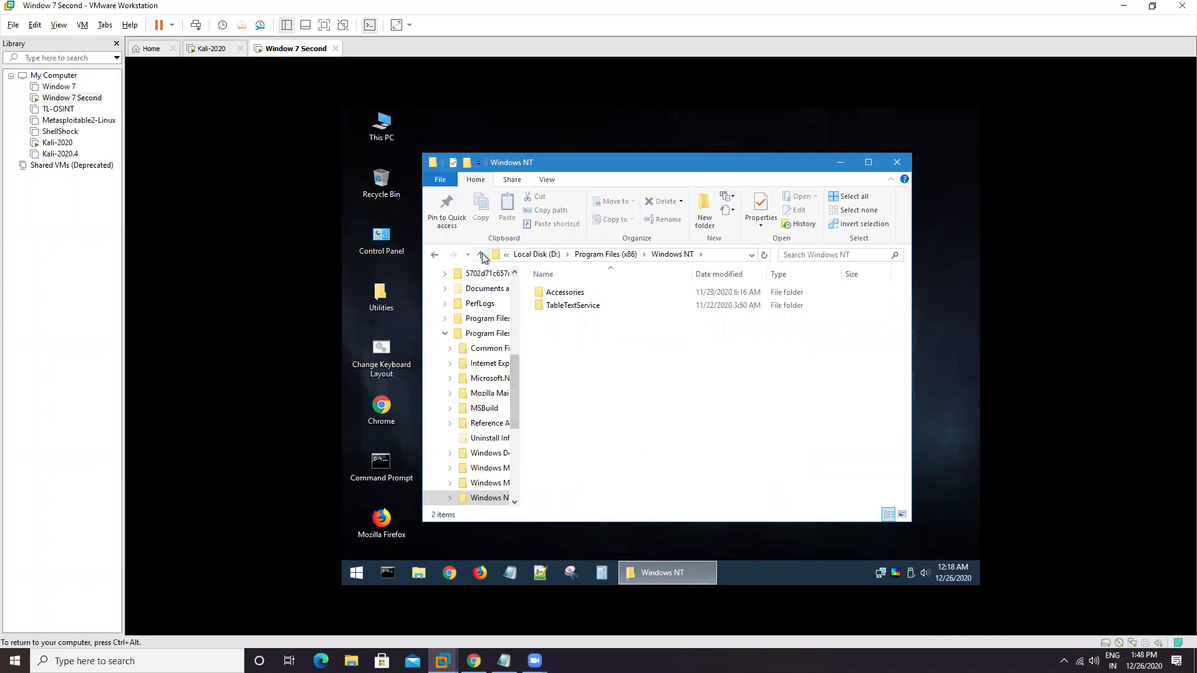
left_click(481, 253)
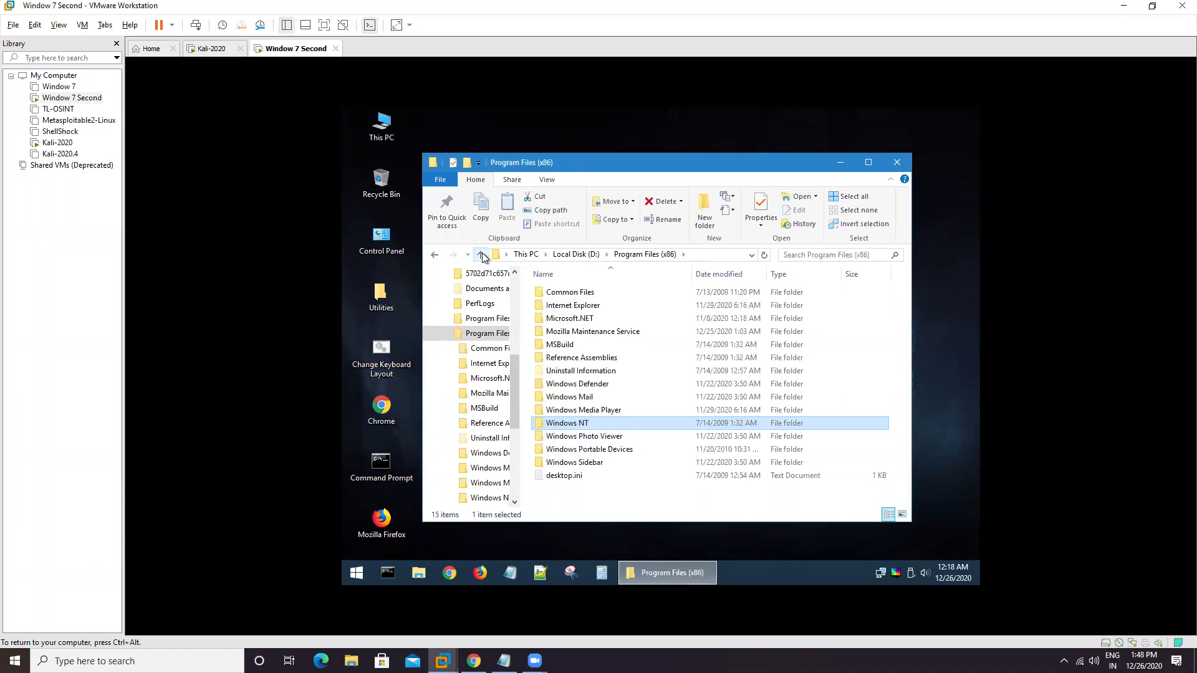
Go back to the root of Local Disk (D:) and open the System32 folder inside Windows
left_click(482, 255)
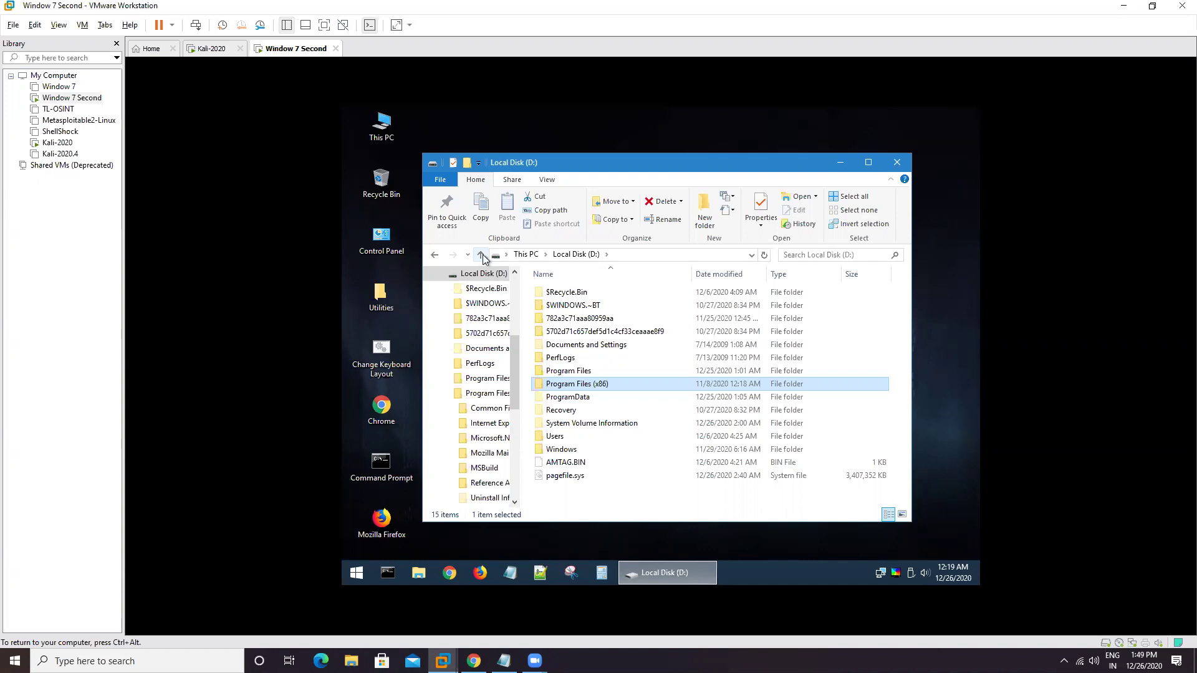
double_click(564, 454)
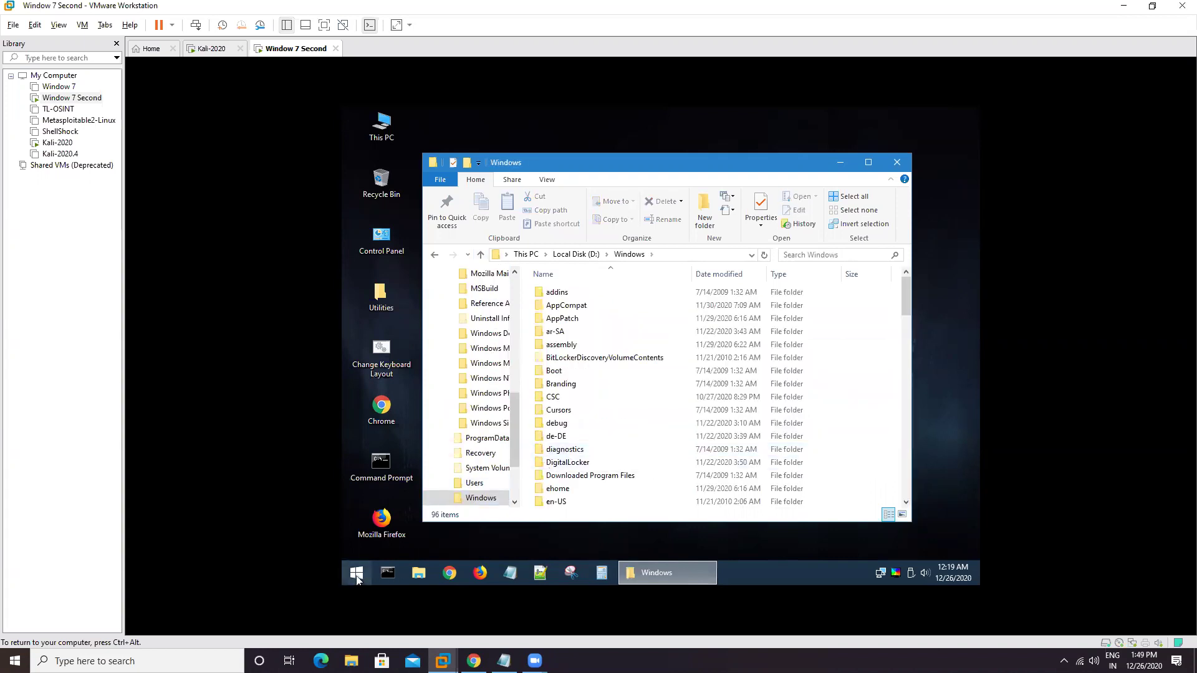
left_click(570, 436)
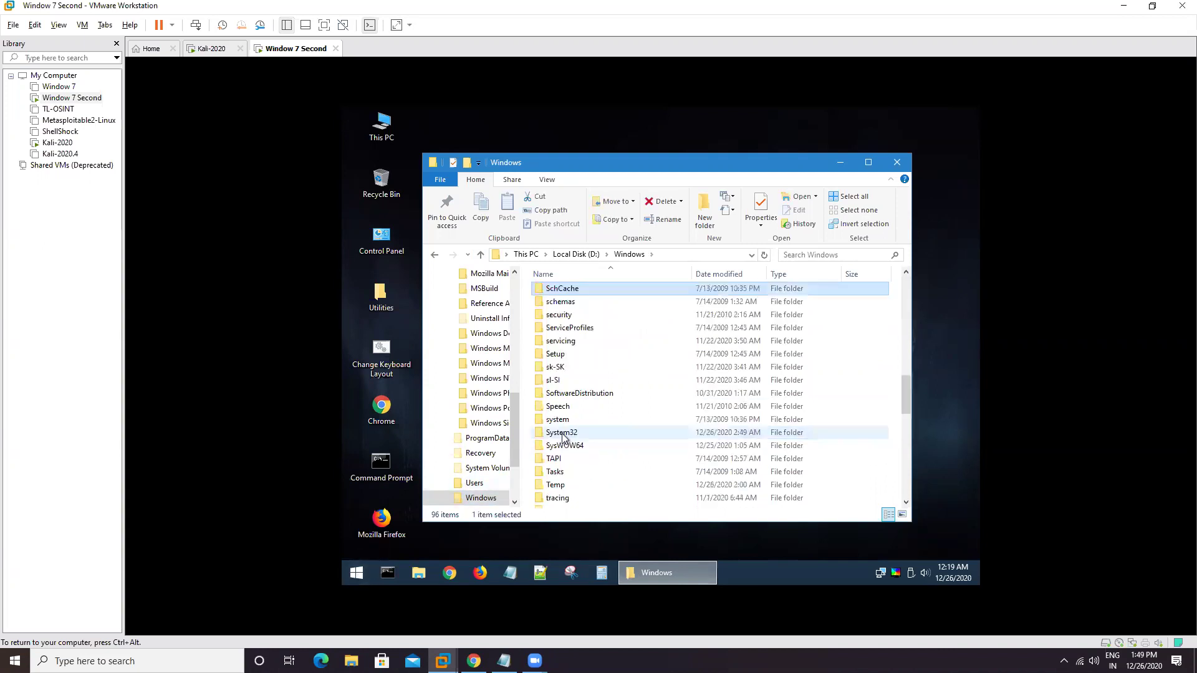
type("sys")
double_click(563, 433)
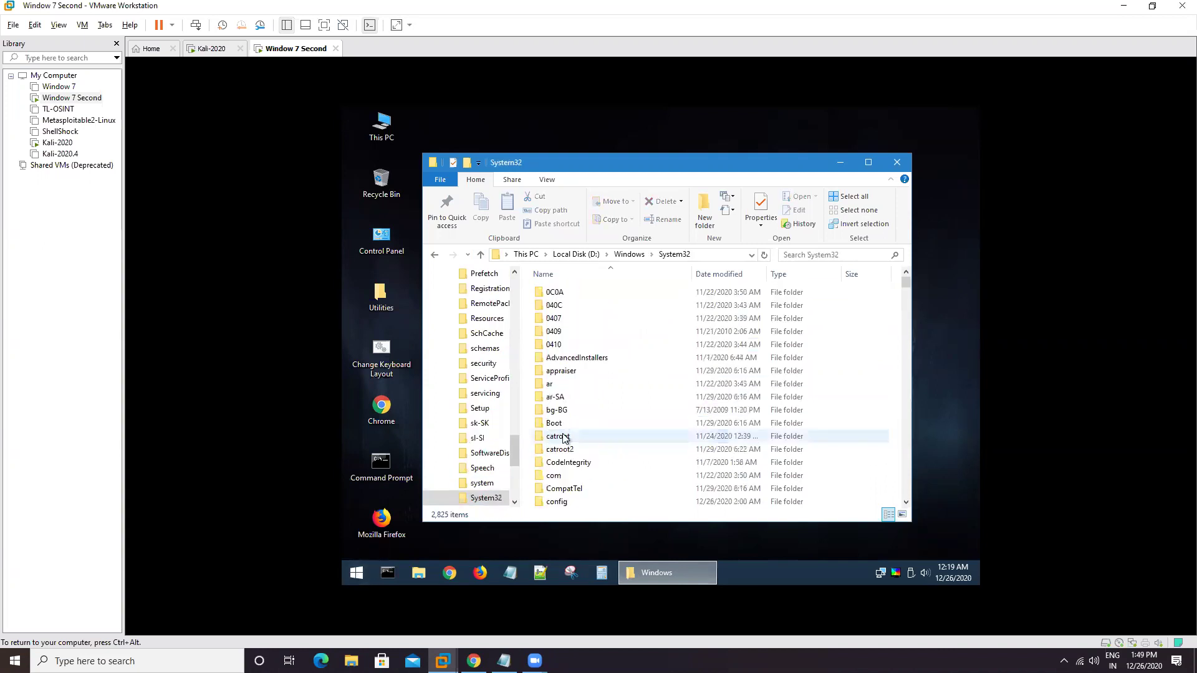
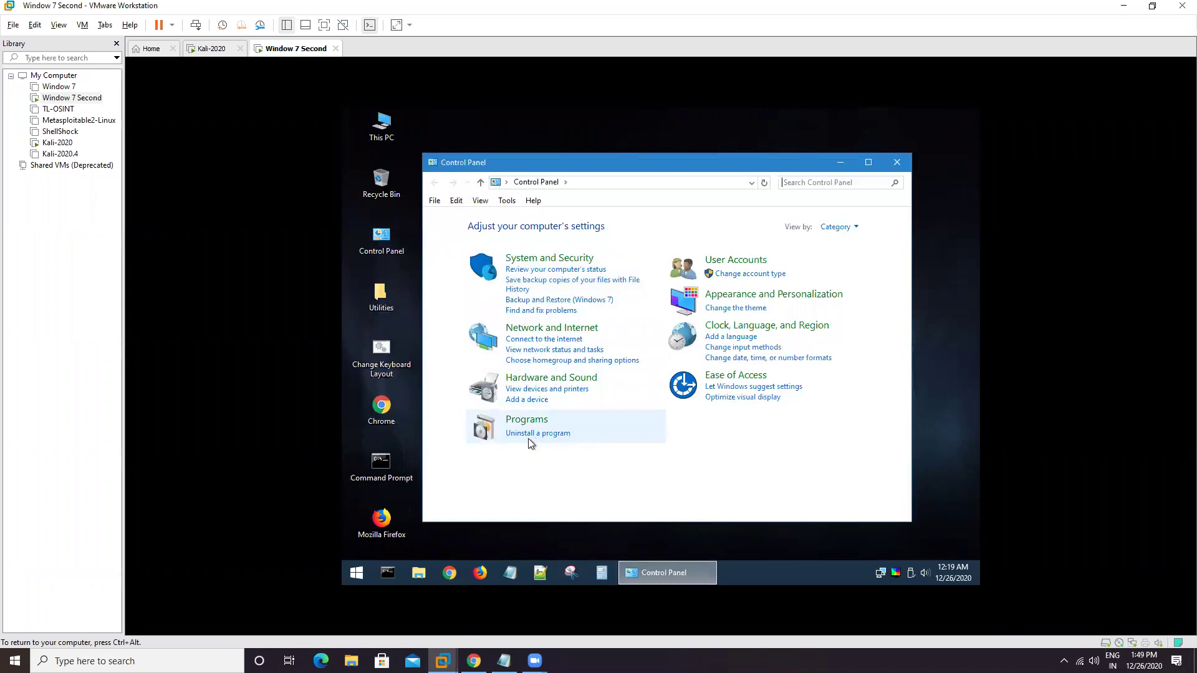
View the installed programs in Control Panel, check the options and details for AnyDesk, and close the window
left_click(533, 434)
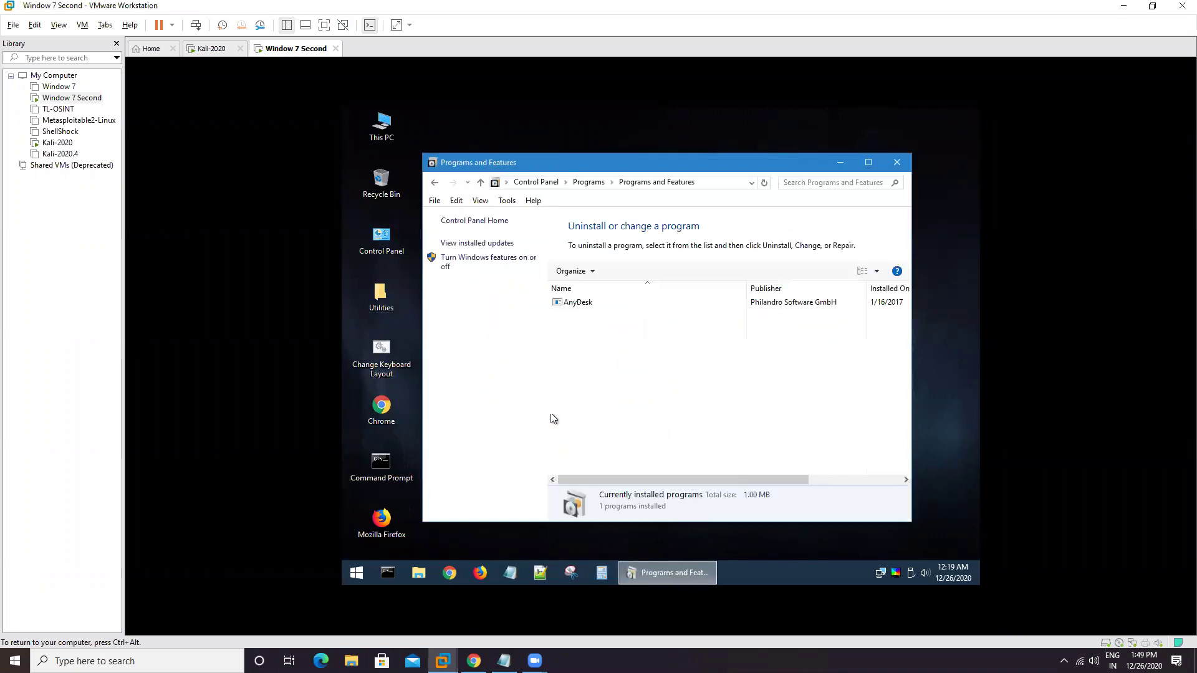
left_click(598, 305)
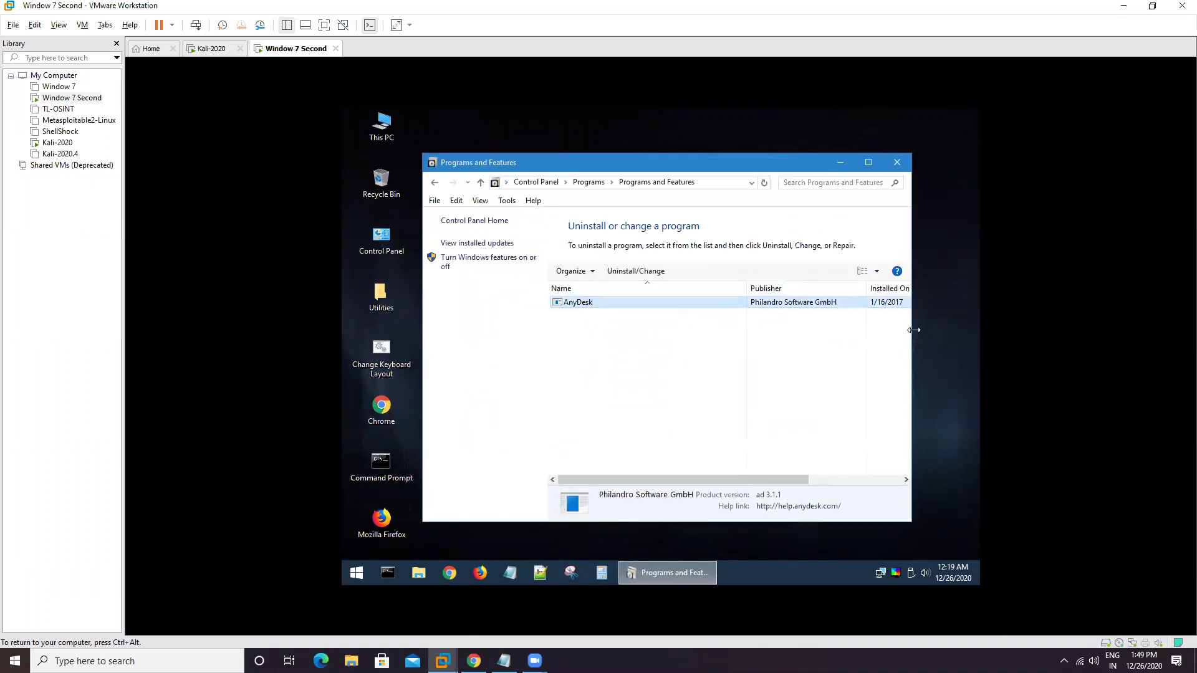
left_click_drag(914, 330, 970, 329)
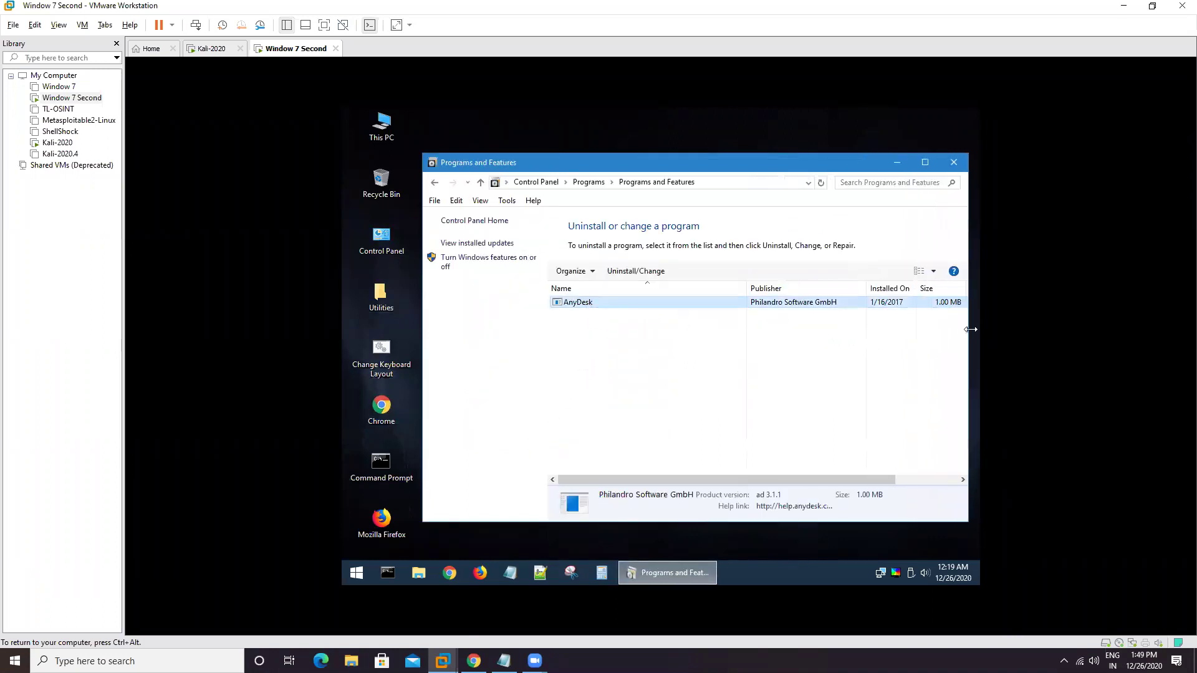
right_click(580, 303)
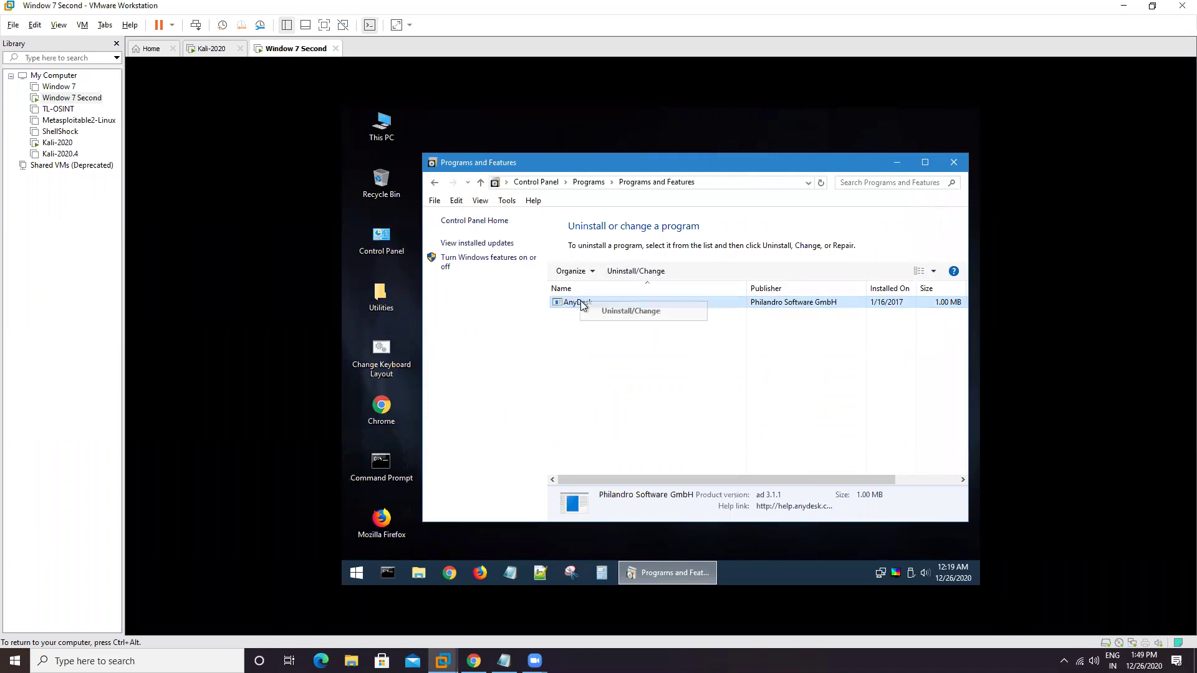
left_click(628, 384)
left_click(953, 162)
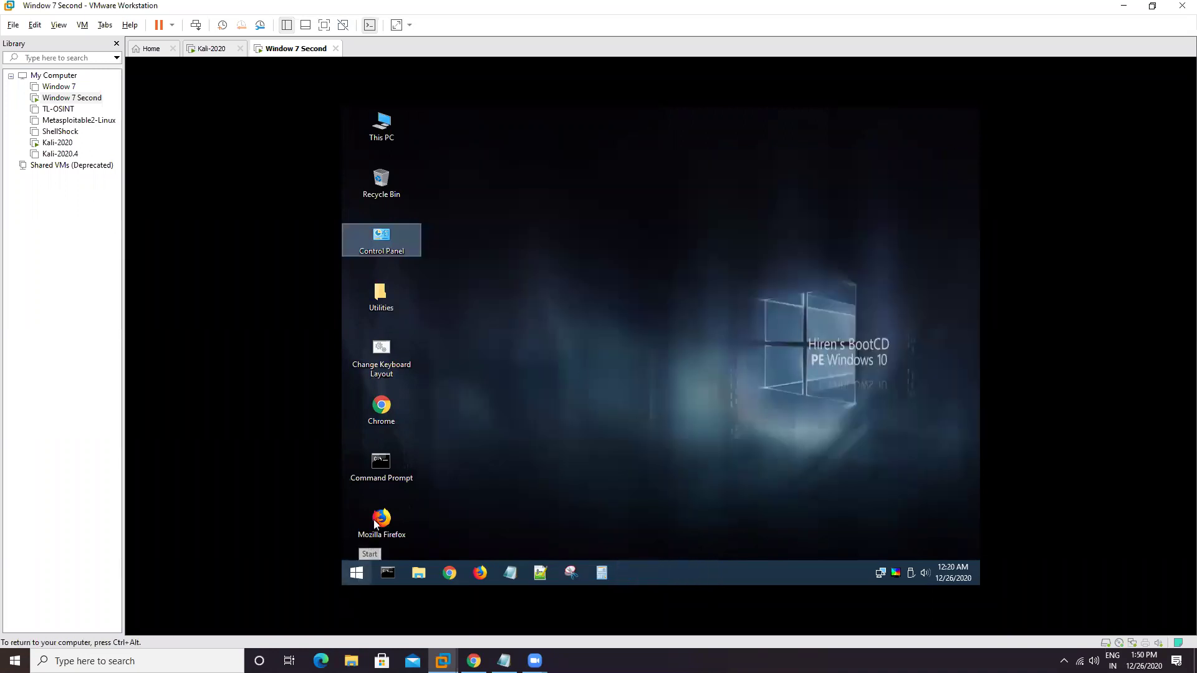
Open Control Panel in the live environment, try to open the Change account type settings, and close the window
double_click(388, 239)
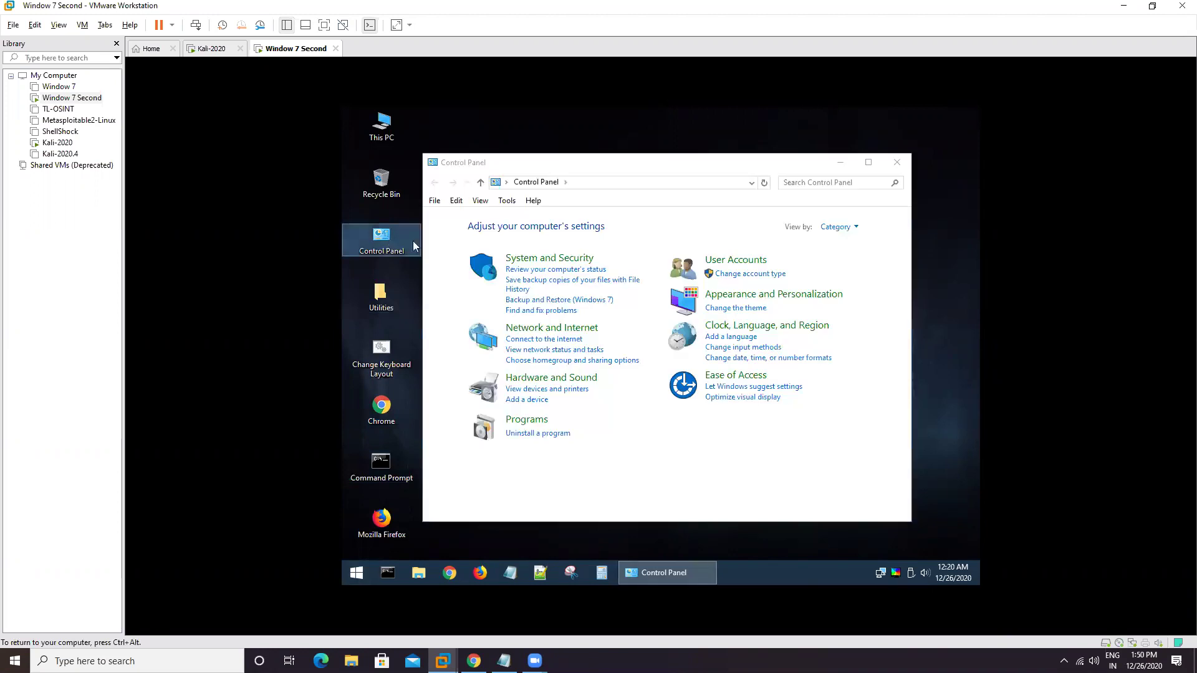
left_click(751, 276)
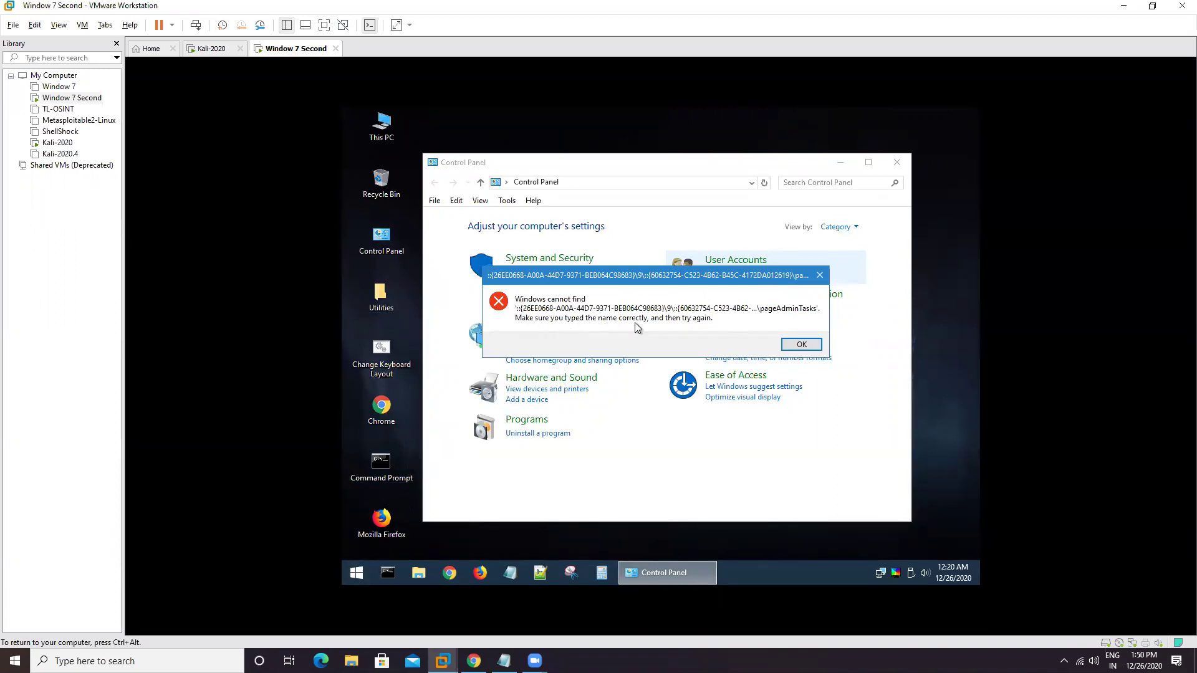
left_click(801, 344)
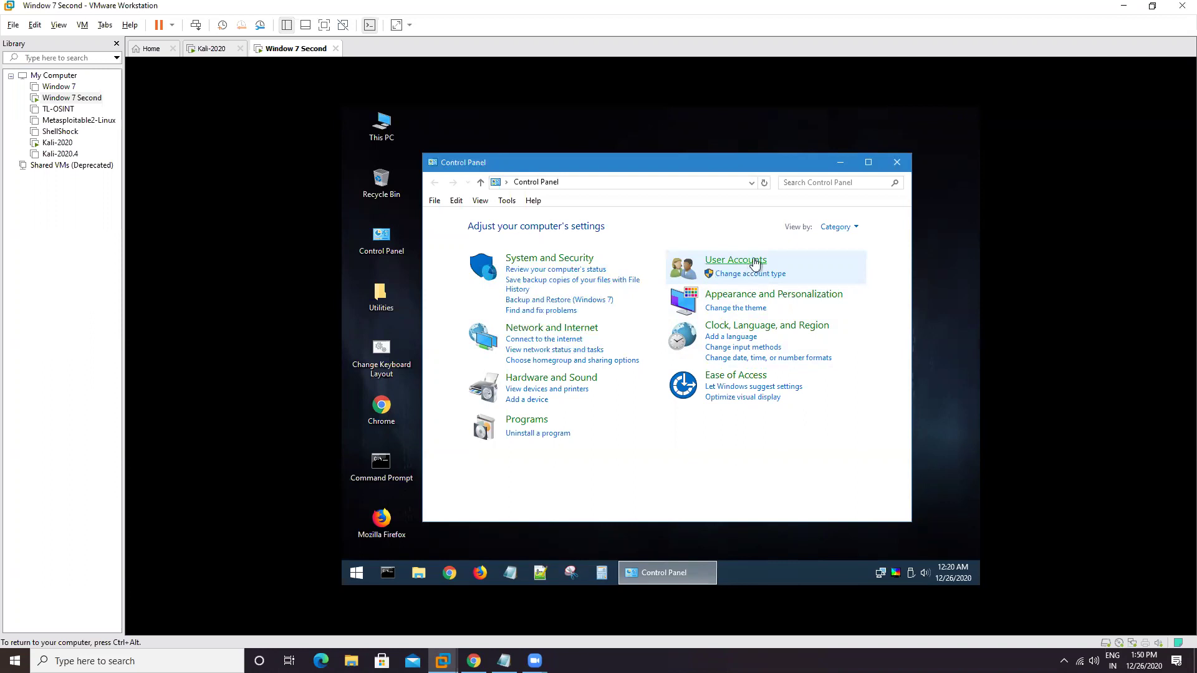
left_click(897, 163)
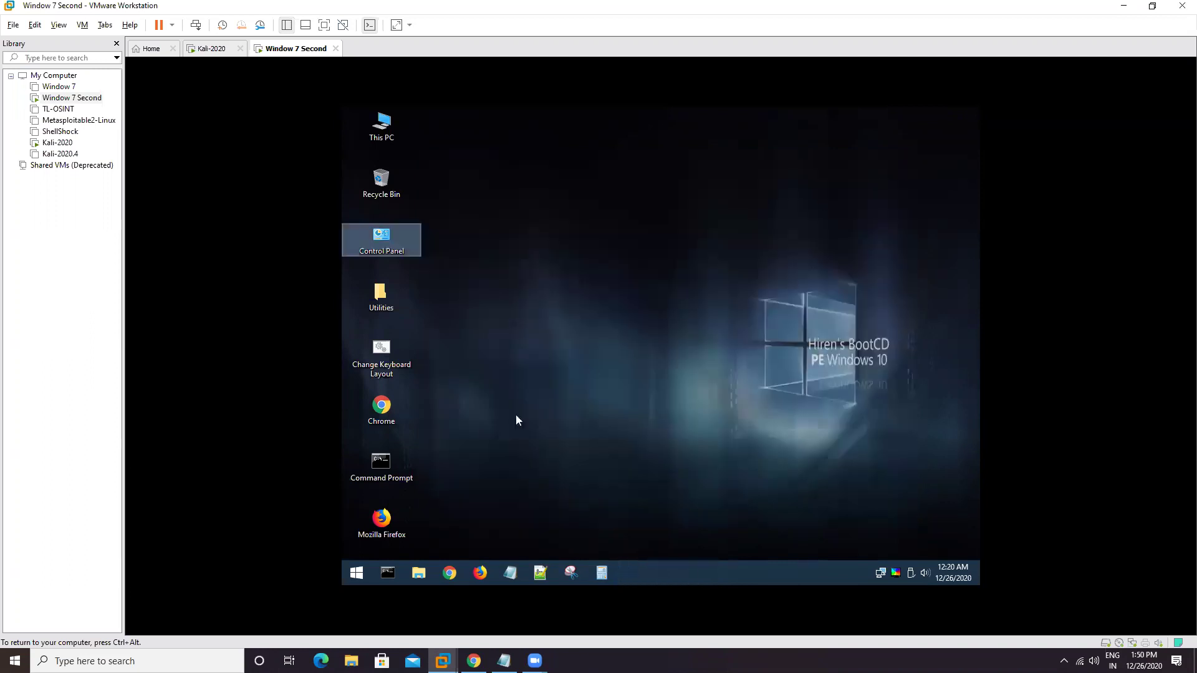
Look through the Network and Hard Disk Tools folders inside the desktop's Utilities folder, and close the window
double_click(381, 297)
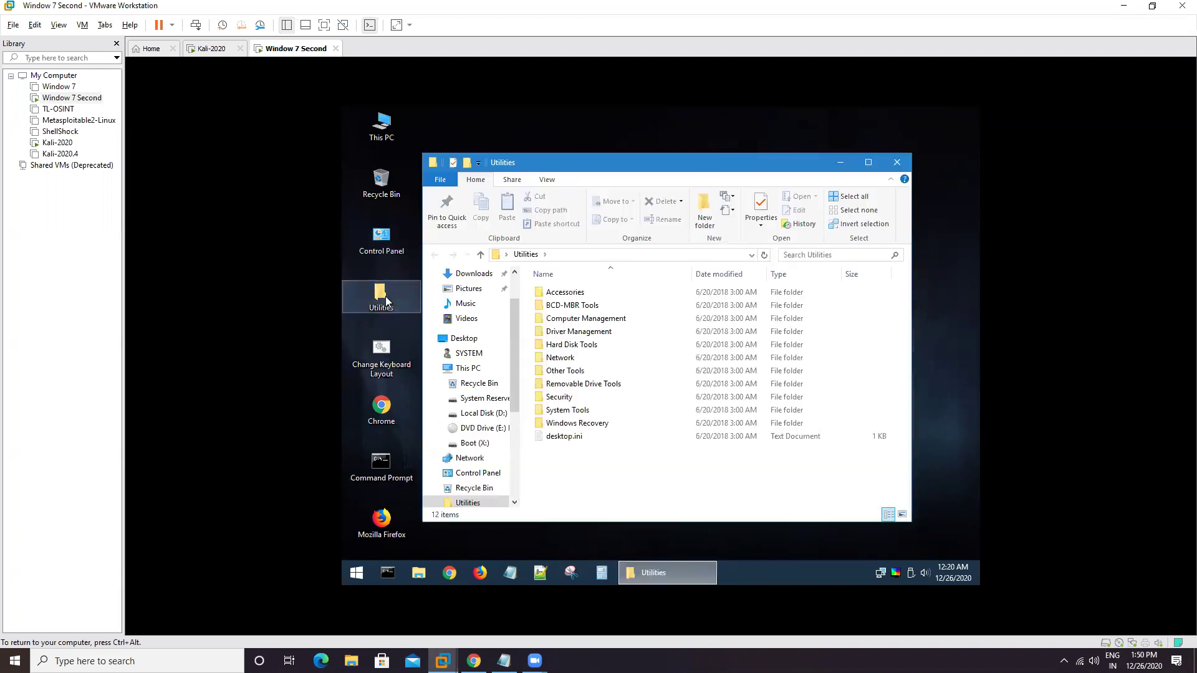
double_click(576, 359)
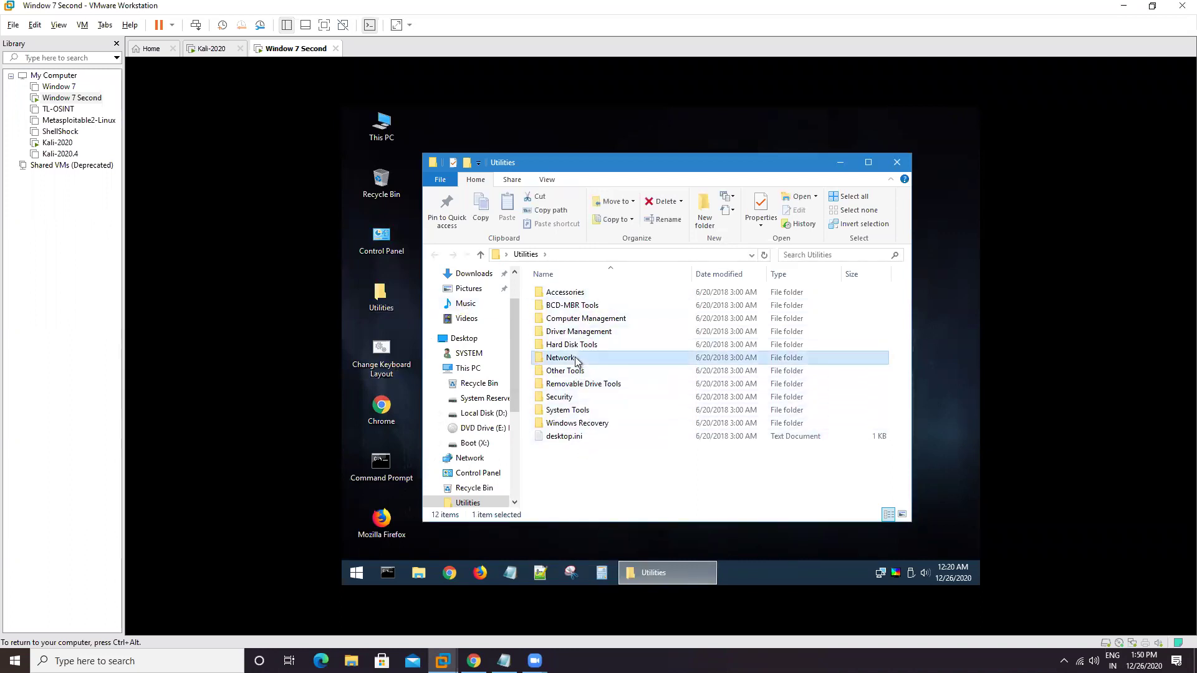
left_click(480, 254)
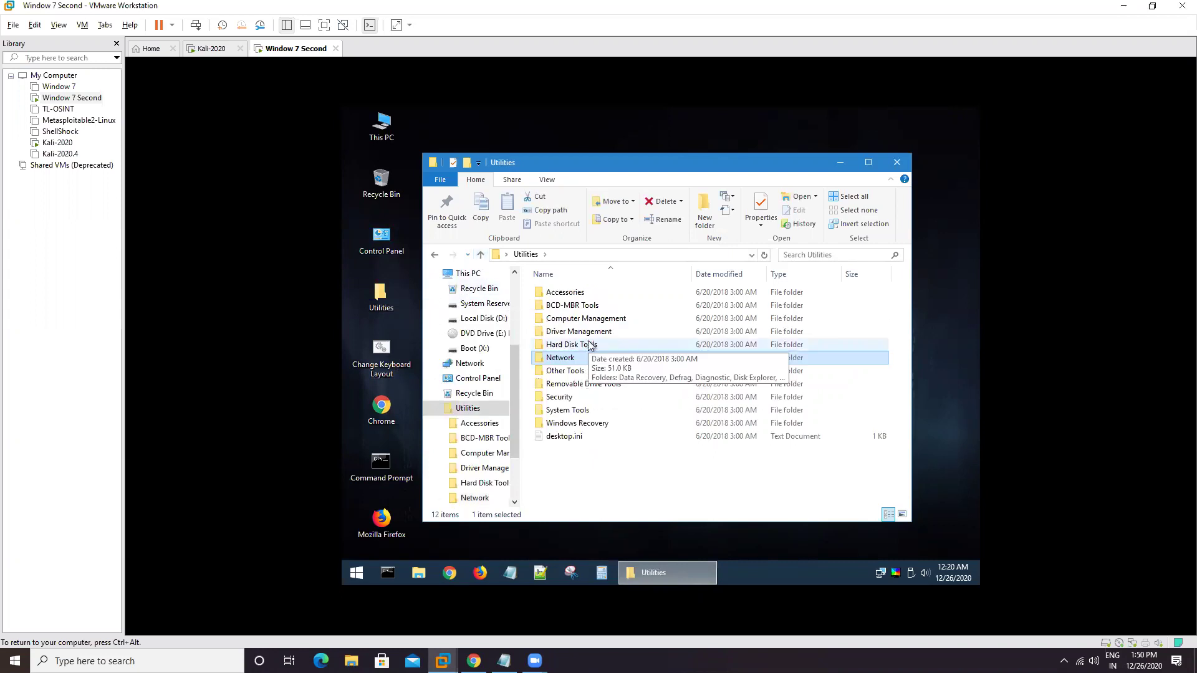
double_click(589, 345)
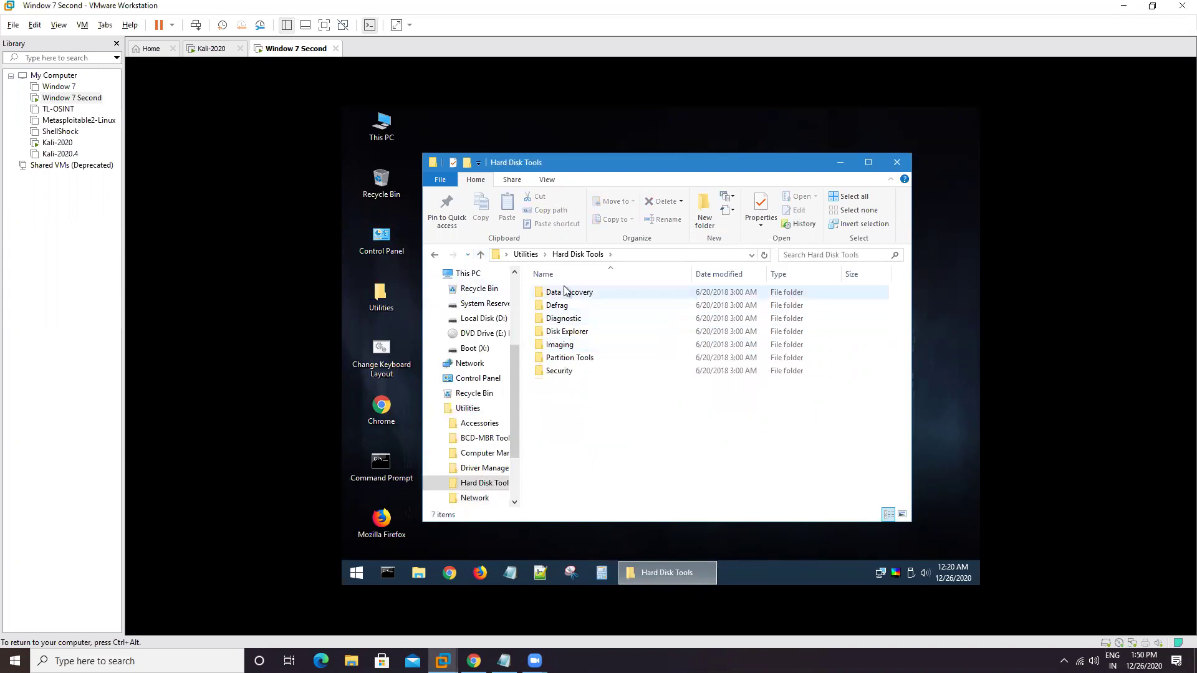
left_click(480, 254)
left_click(897, 163)
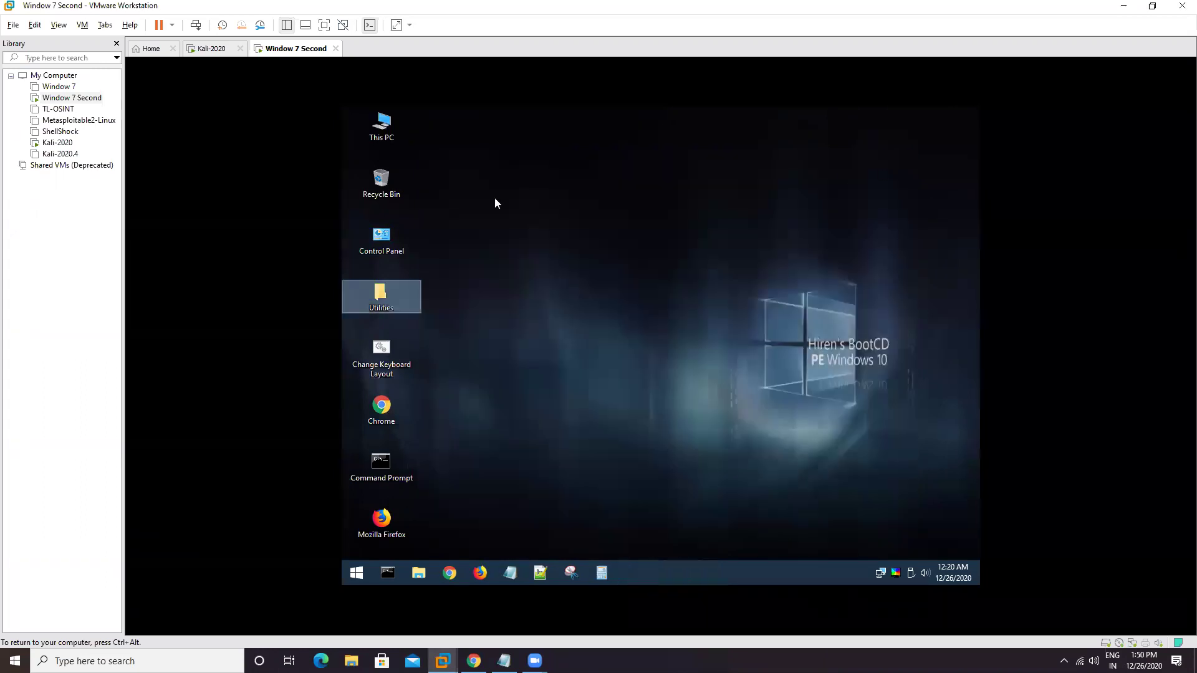
Run netstat -ona in a Command Prompt in the live environment, and close the prompt
left_click(392, 469)
double_click(391, 466)
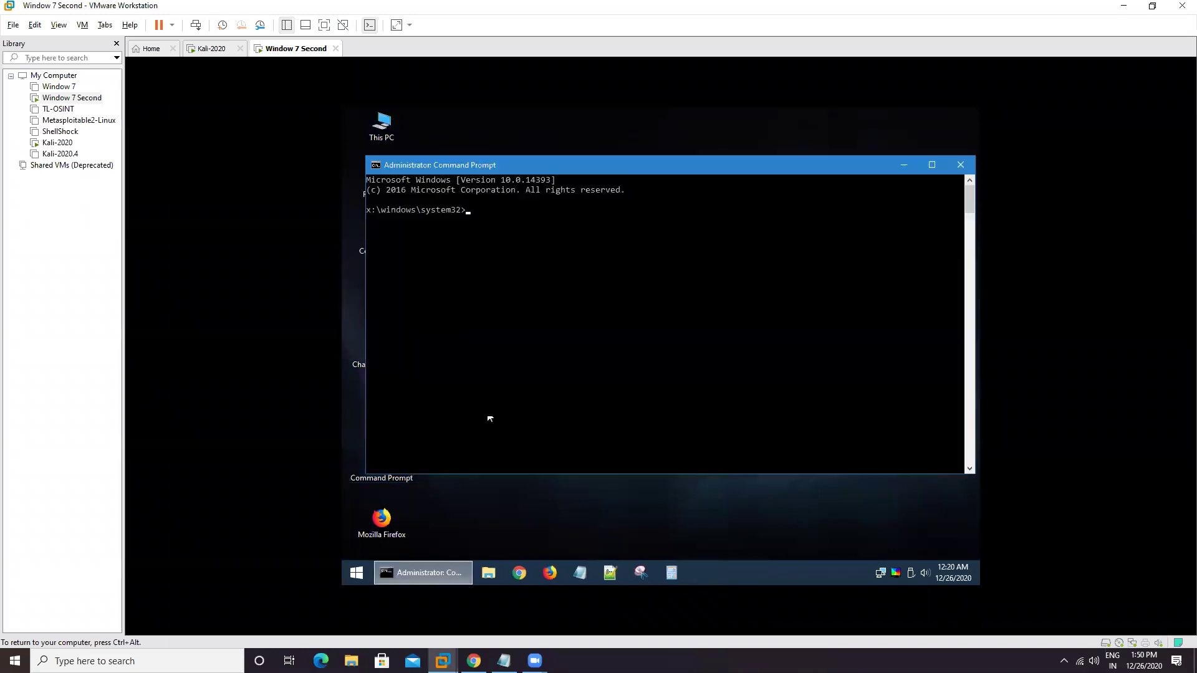
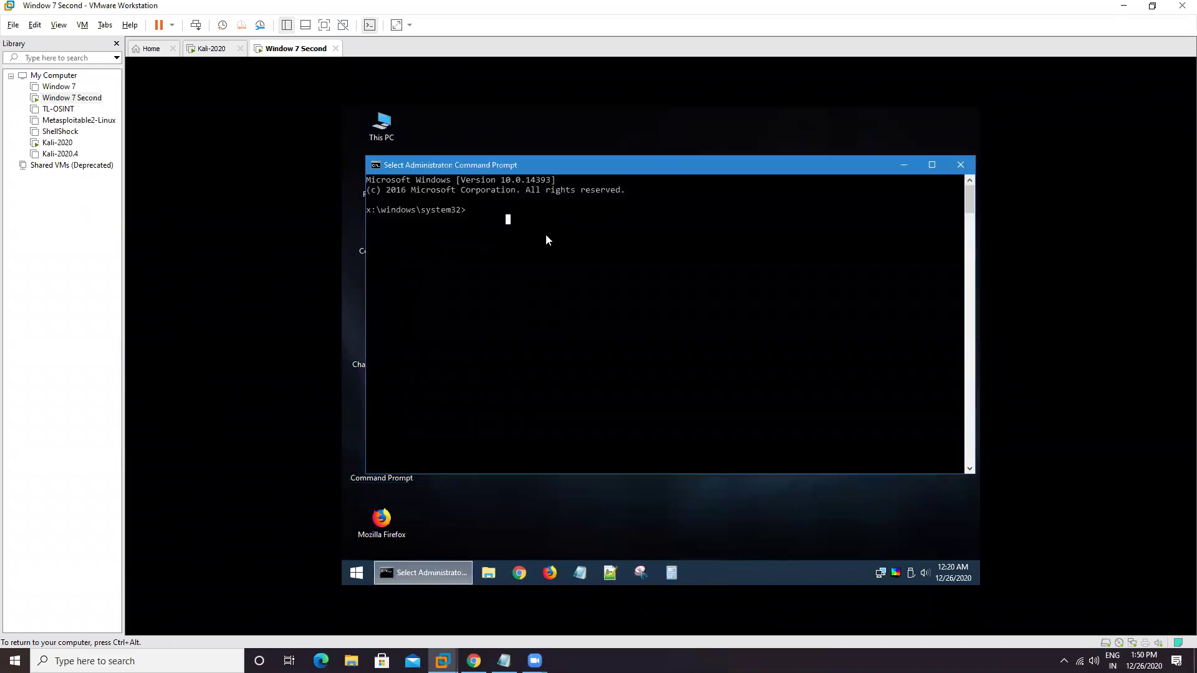
type("netstat")
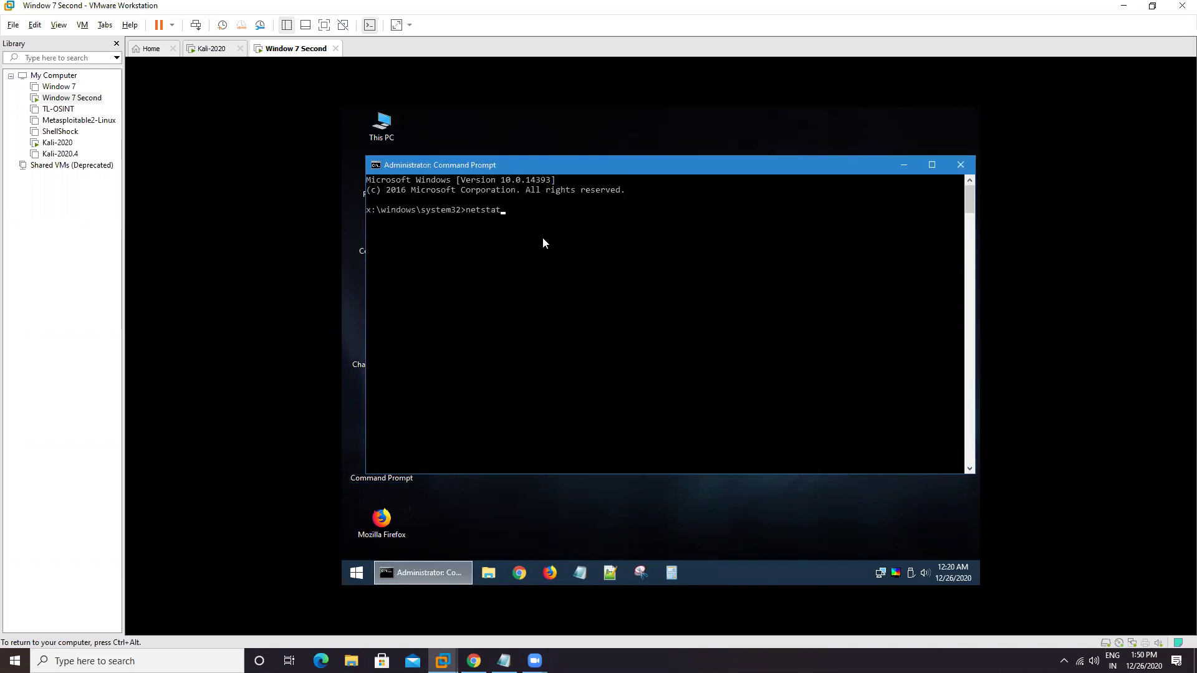
type(" -ona")
key("Return")
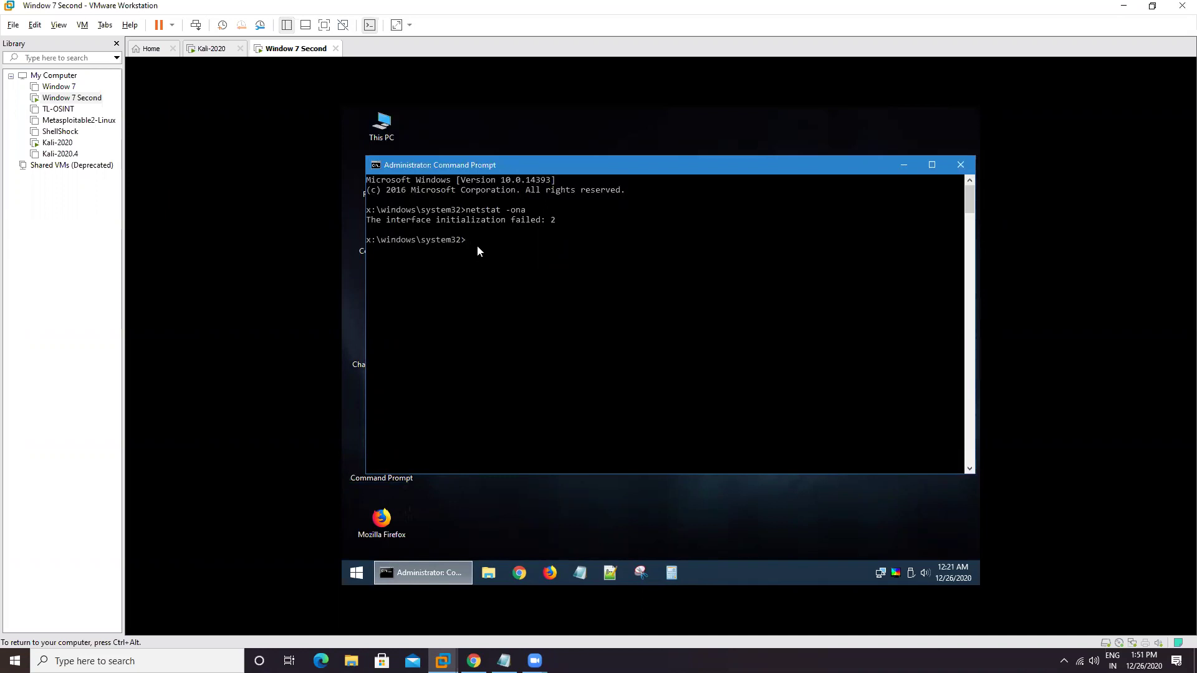
left_click(959, 165)
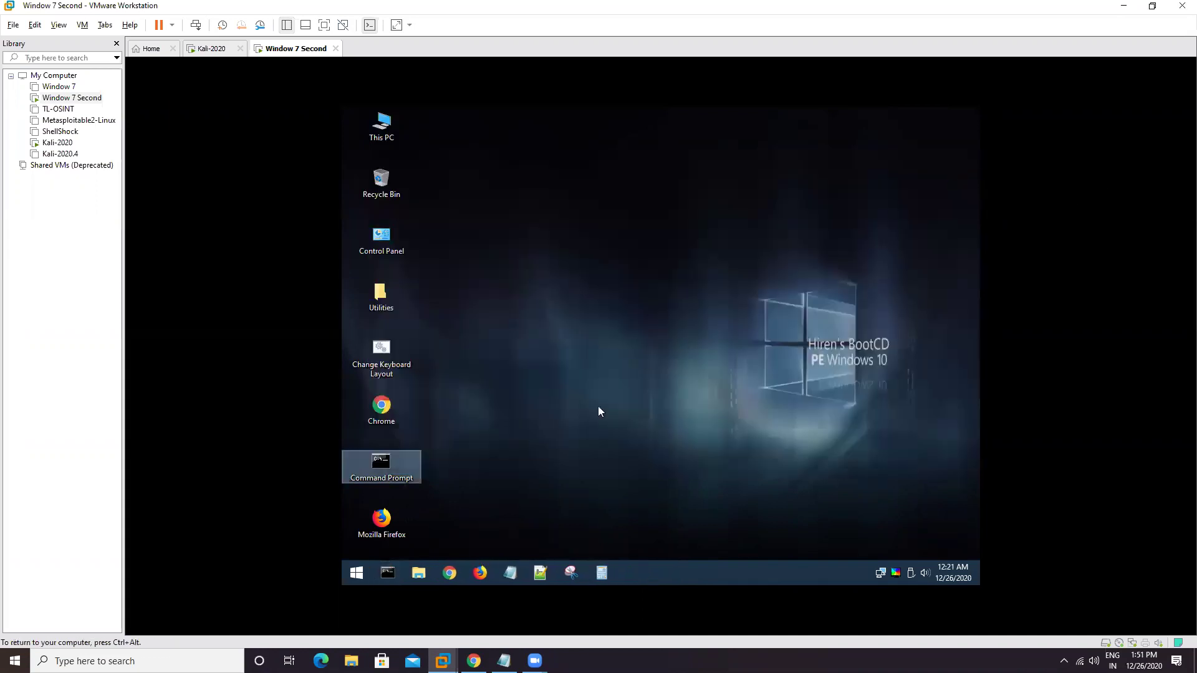
Search the live environment's programs for "mal", open Malwarebytes Anti-Malware to view its dashboard, and close it
left_click(357, 573)
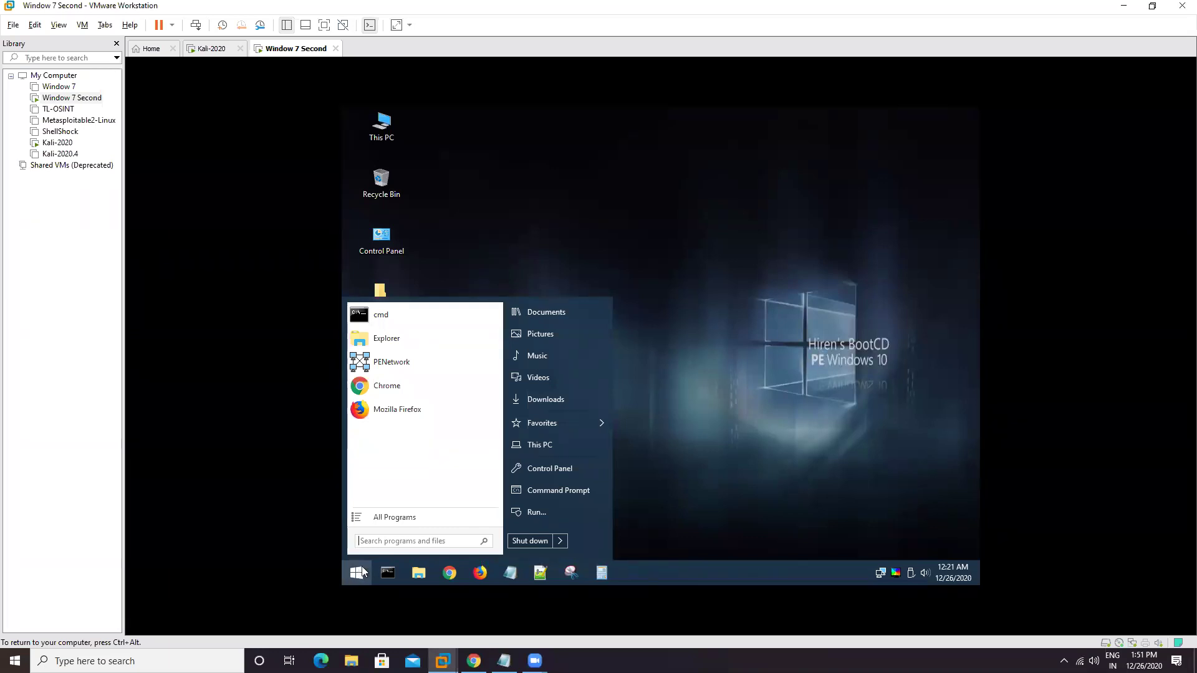
type("mal")
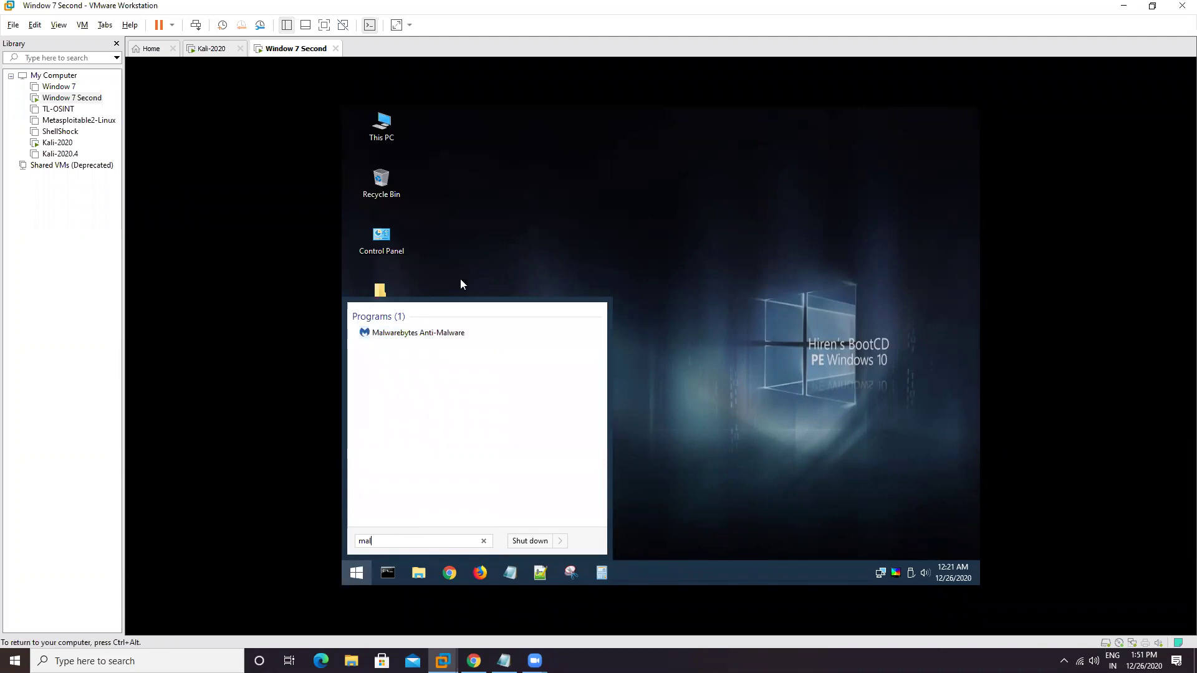
left_click(470, 330)
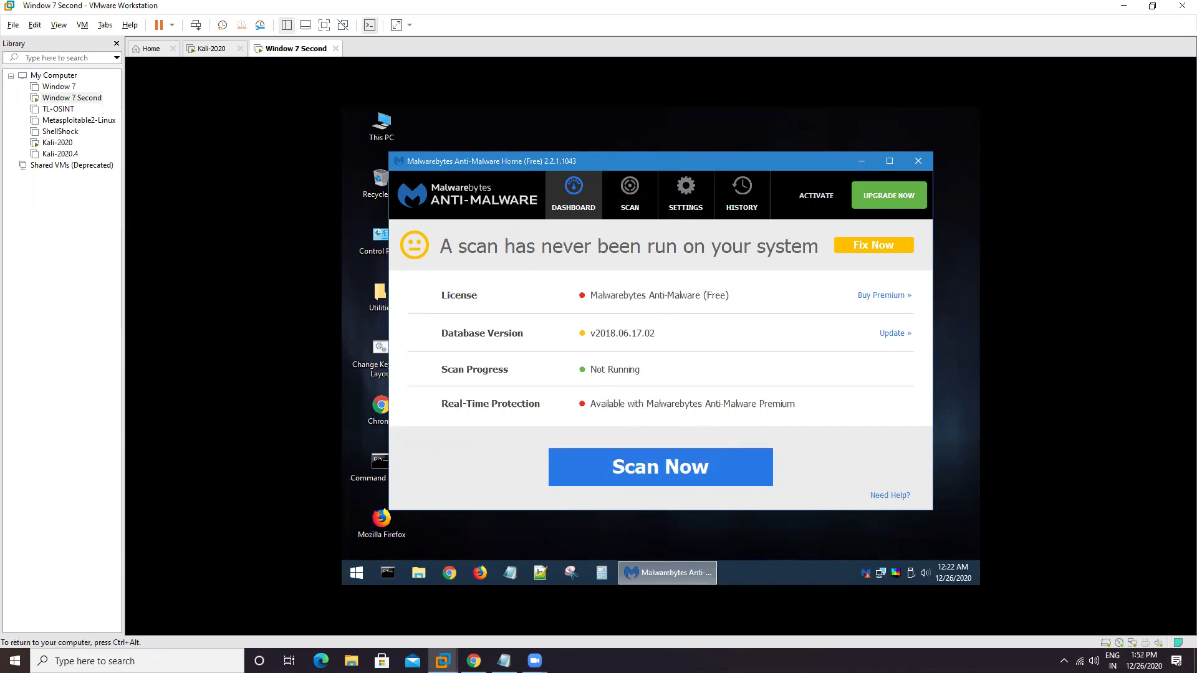
left_click(918, 161)
left_click(727, 431)
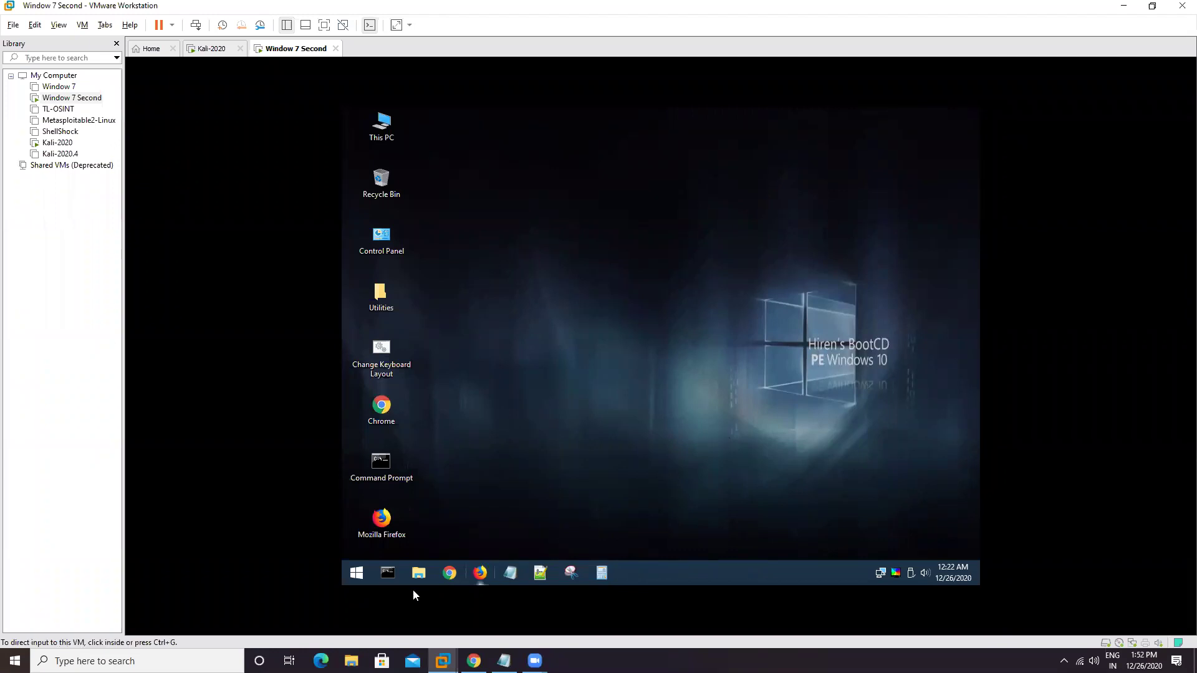
left_click(358, 575)
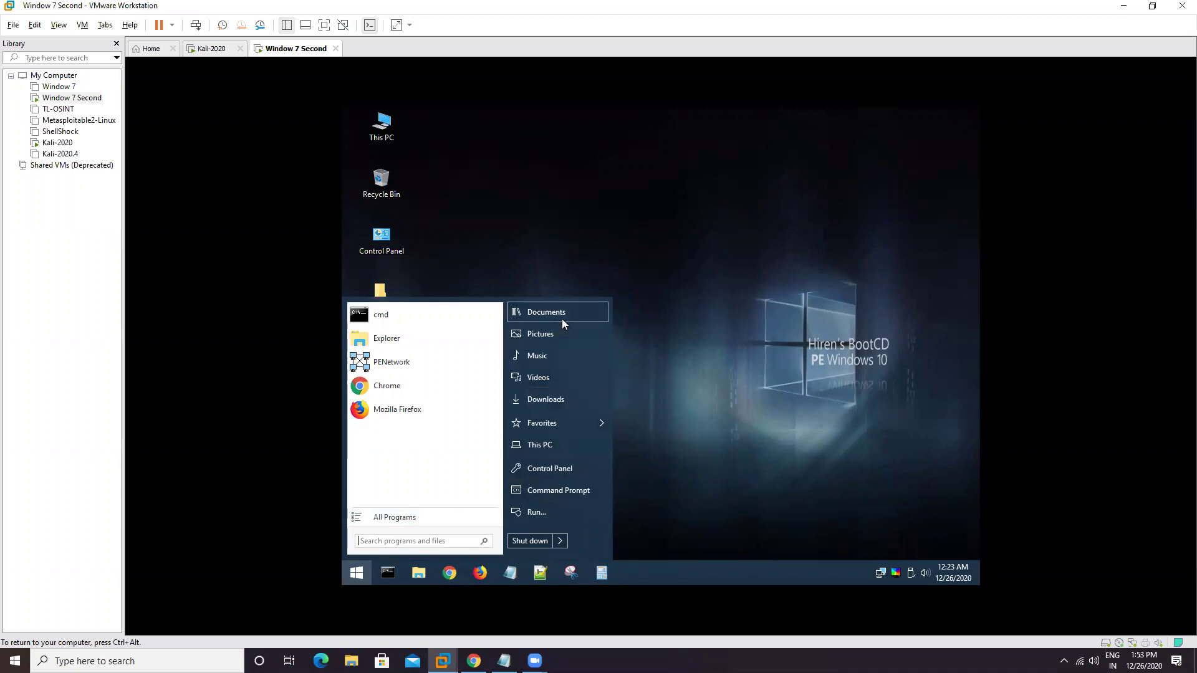
left_click(678, 519)
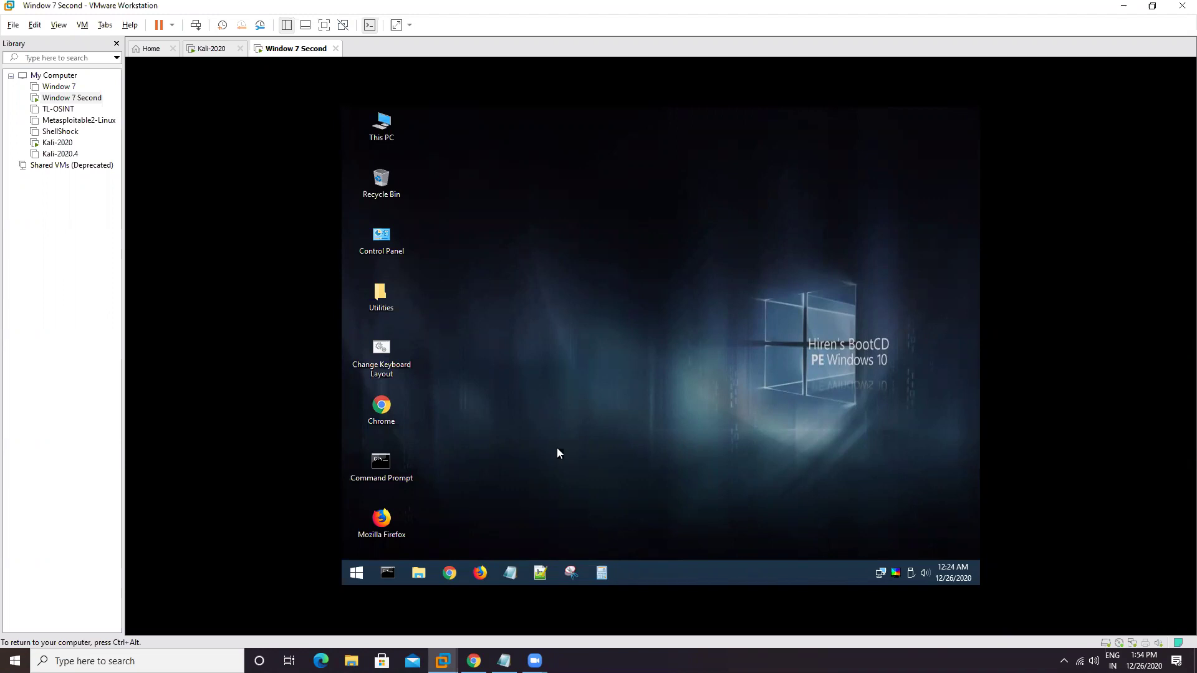
Switch to Chrome on the host, search the web for "hirenboot cd", and open the hirensbootcd.org site
key("ctrl+alt")
left_click(473, 660)
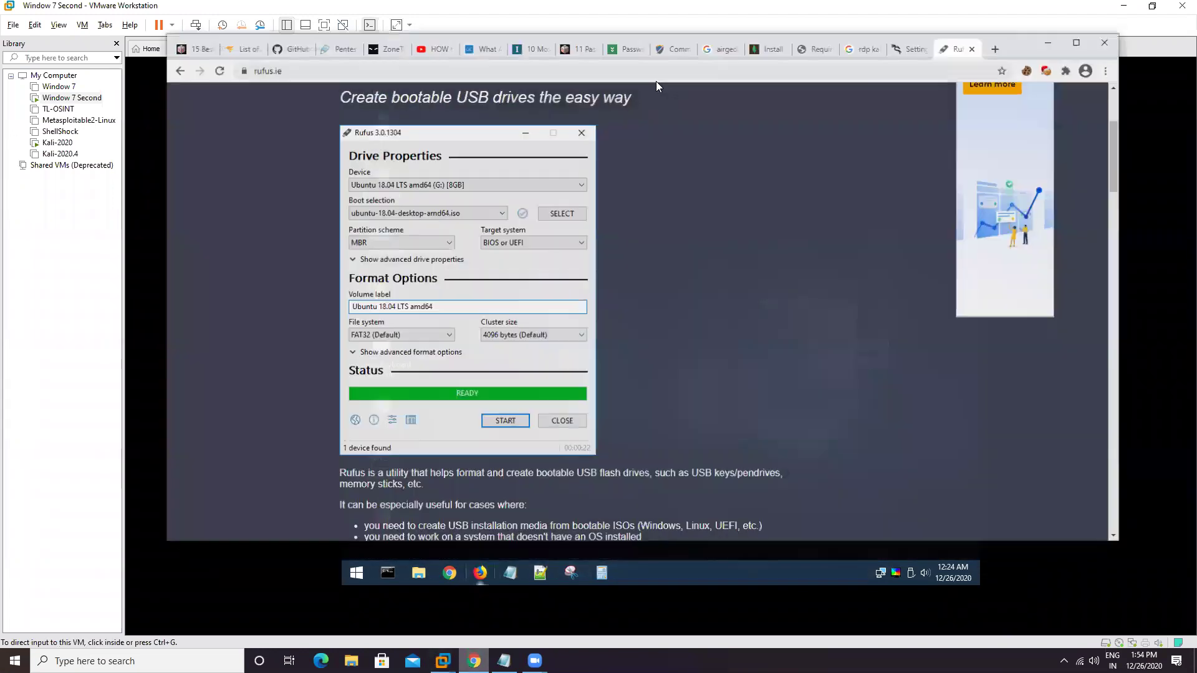
left_click(664, 60)
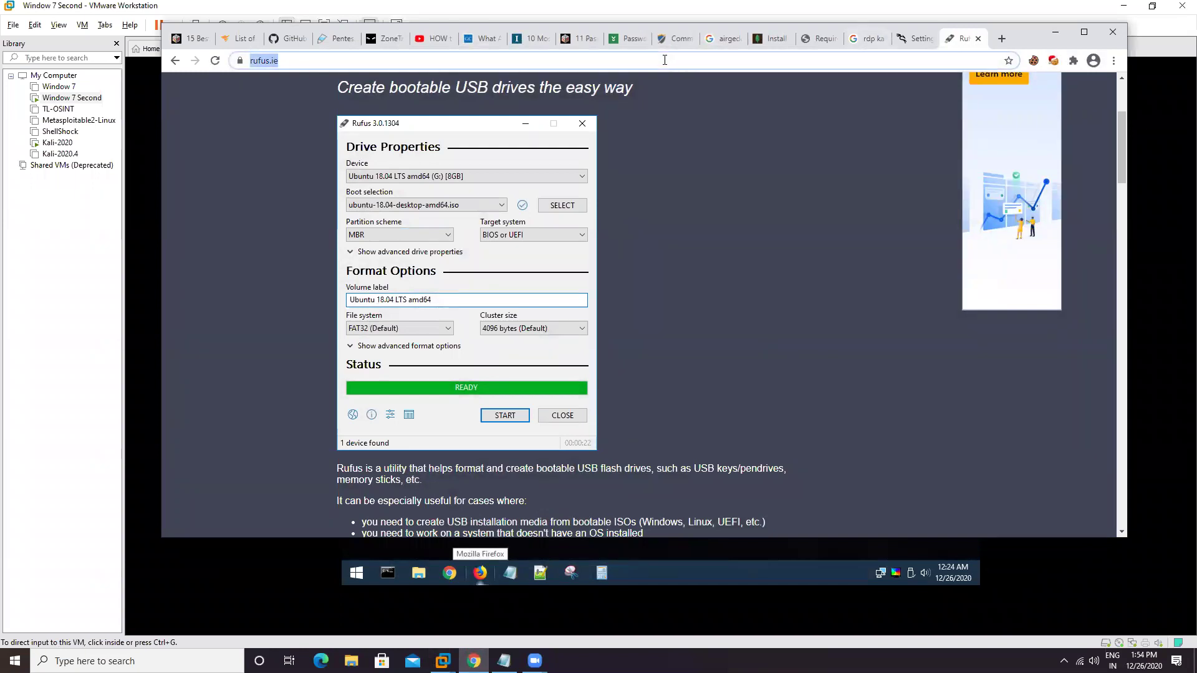
type("hirenboot cd")
key("Return")
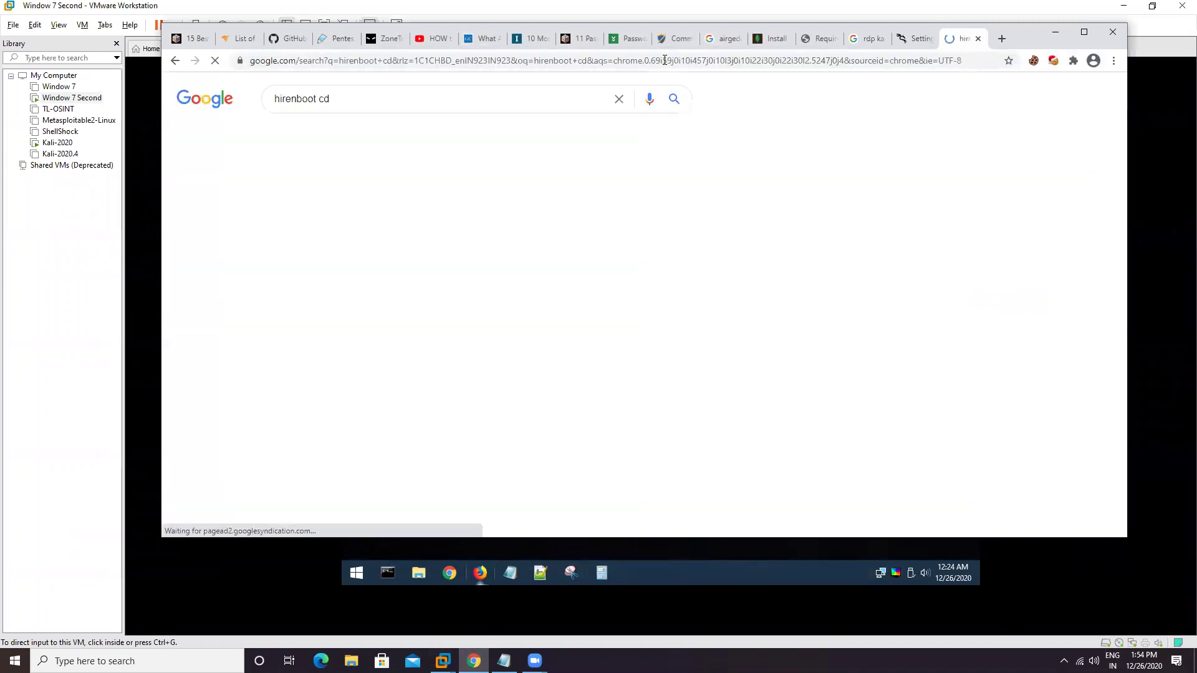
left_click(317, 226)
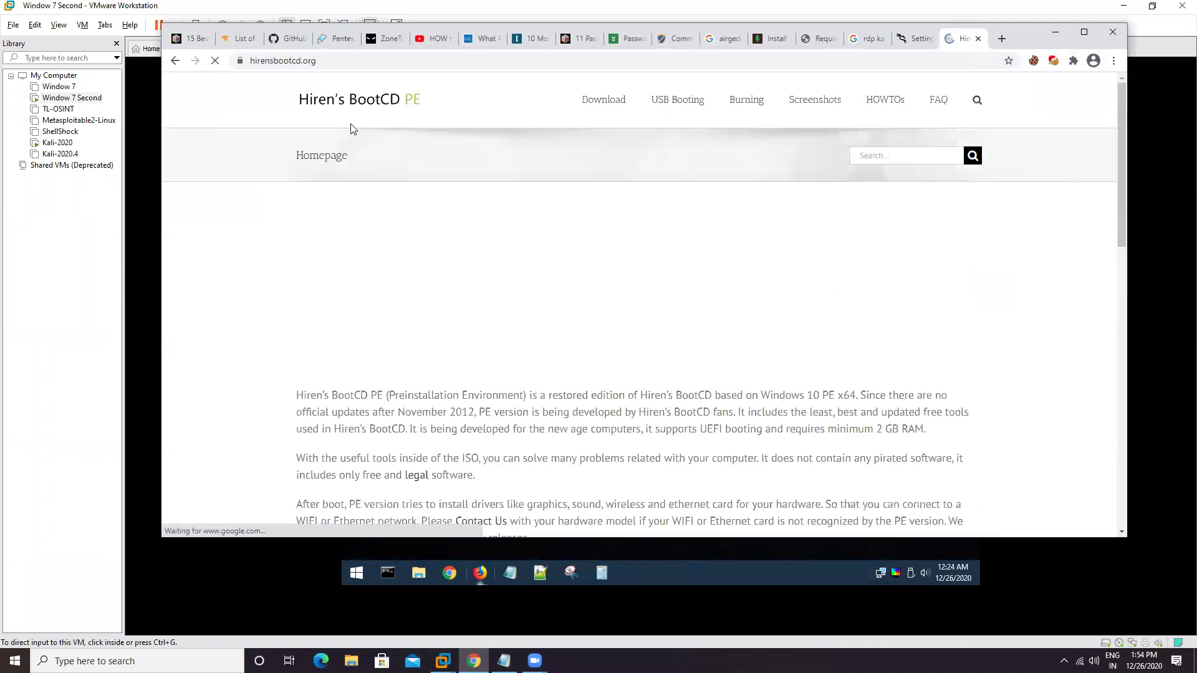
Open the Download page of the Hiren's BootCD PE site and check its web address
left_click(268, 60)
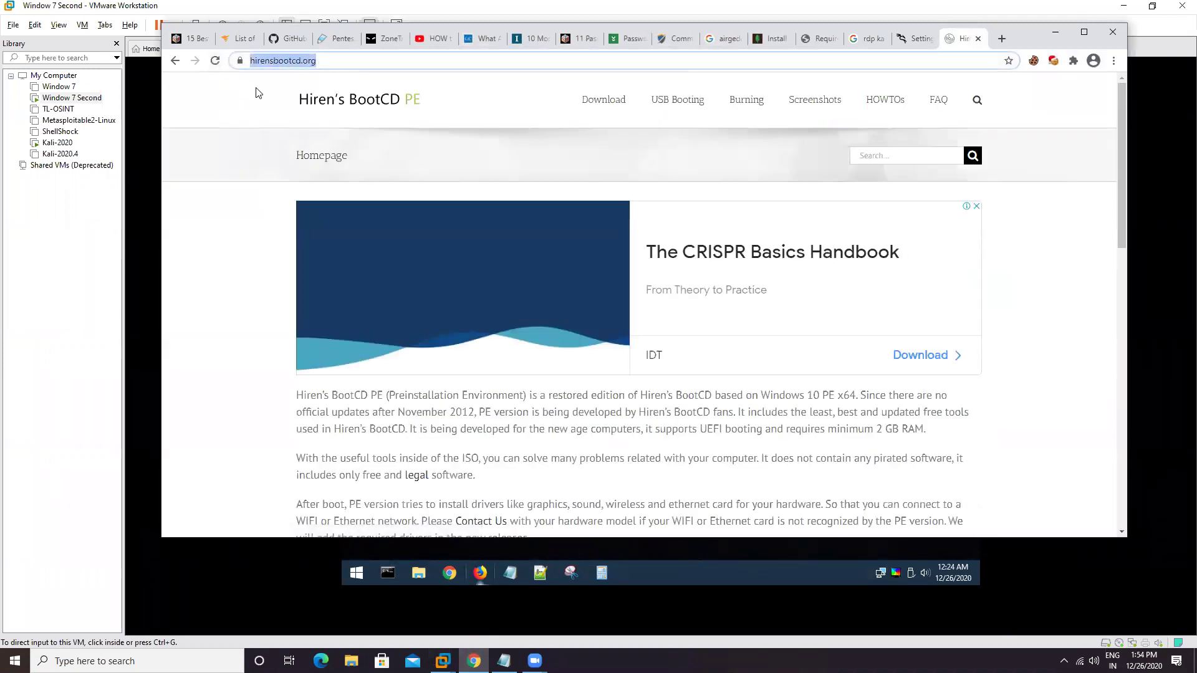
left_click(602, 101)
left_click(377, 60)
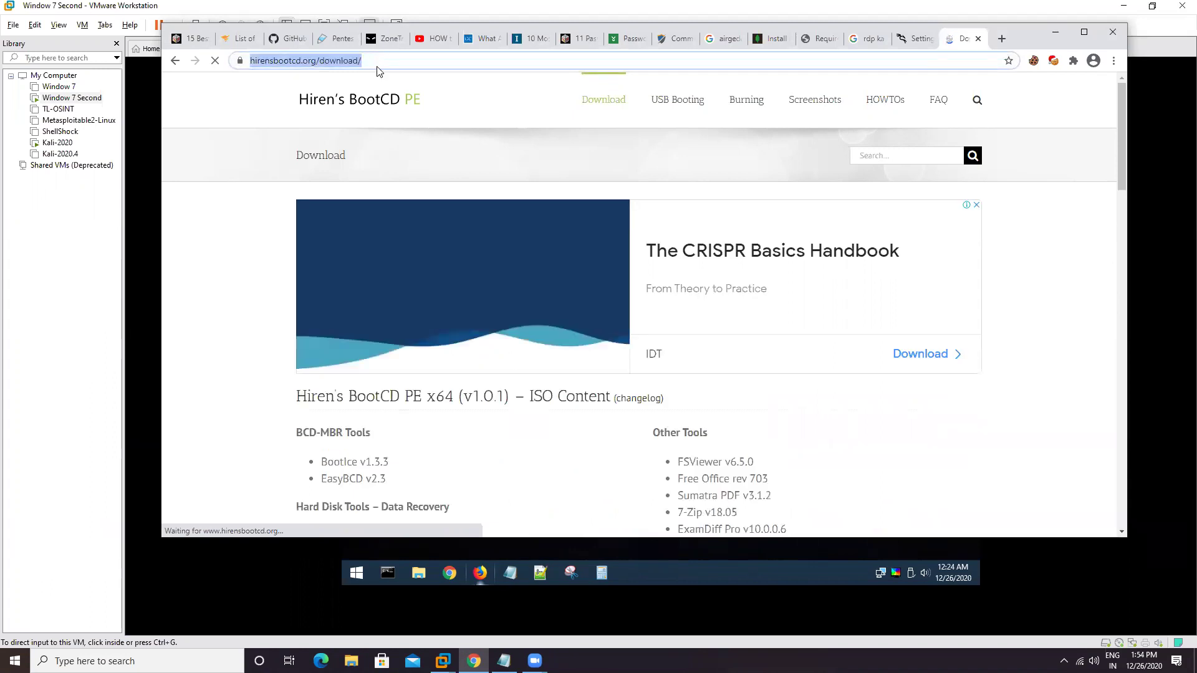
left_click(521, 193)
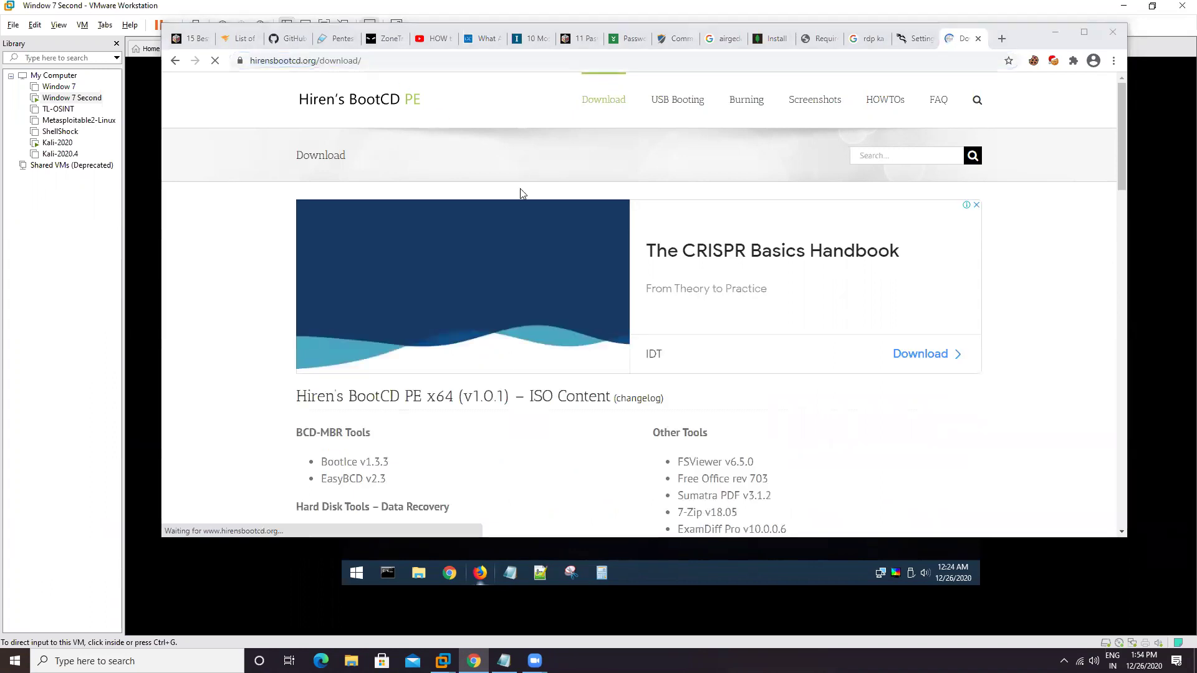